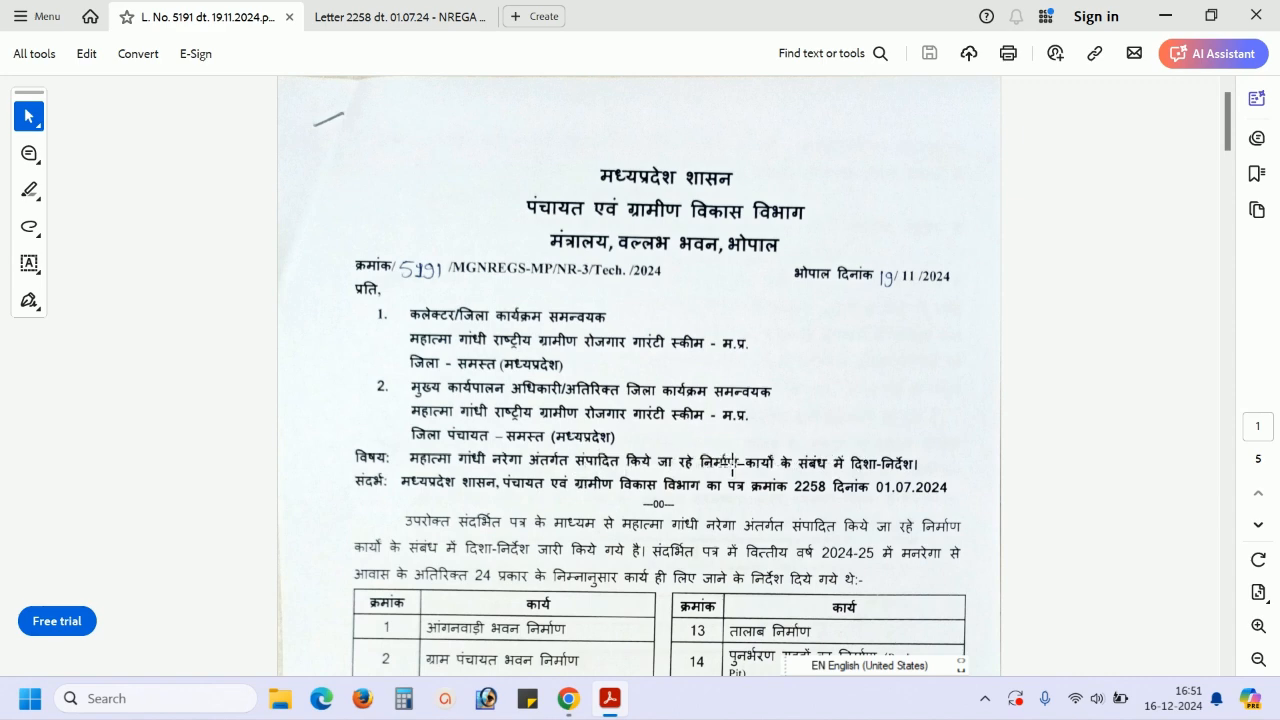
# Step: Read through letter 5191 dated 19.11.2024, covering the permitted works tables, the road construction rules and the other important points
pyautogui.scroll(-3, 785, 480)
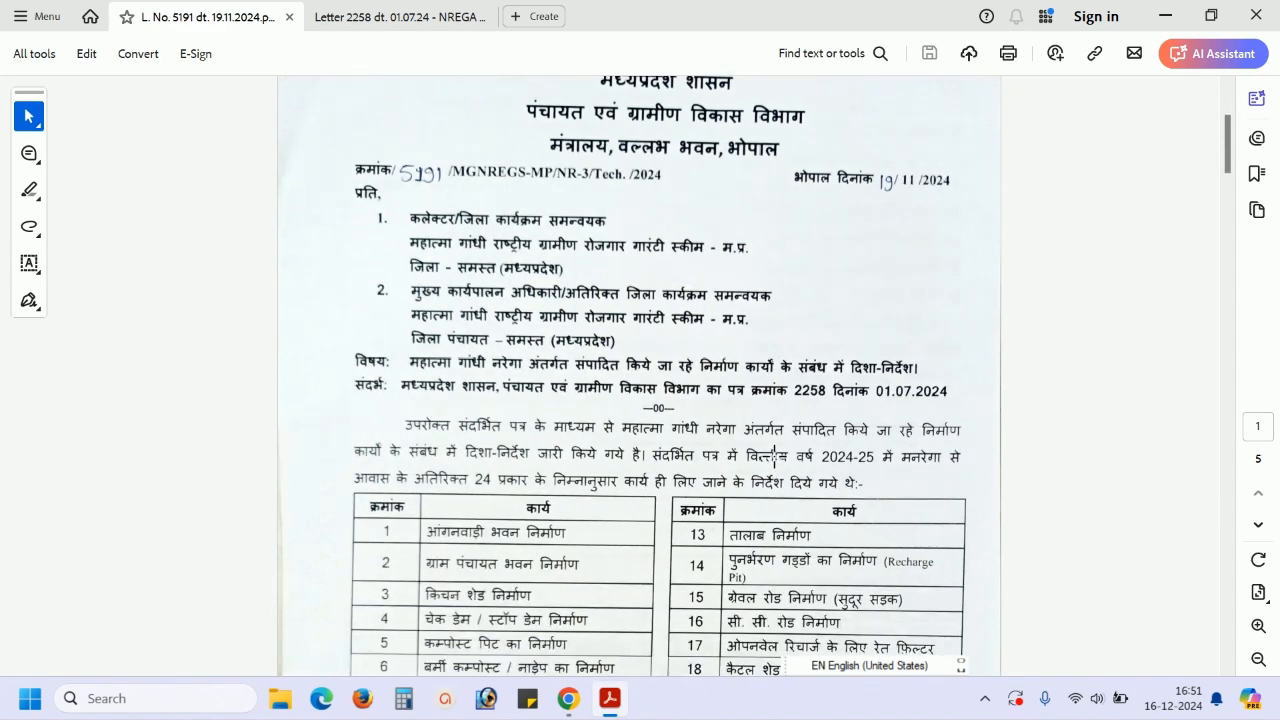
pyautogui.scroll(-1, 722, 415)
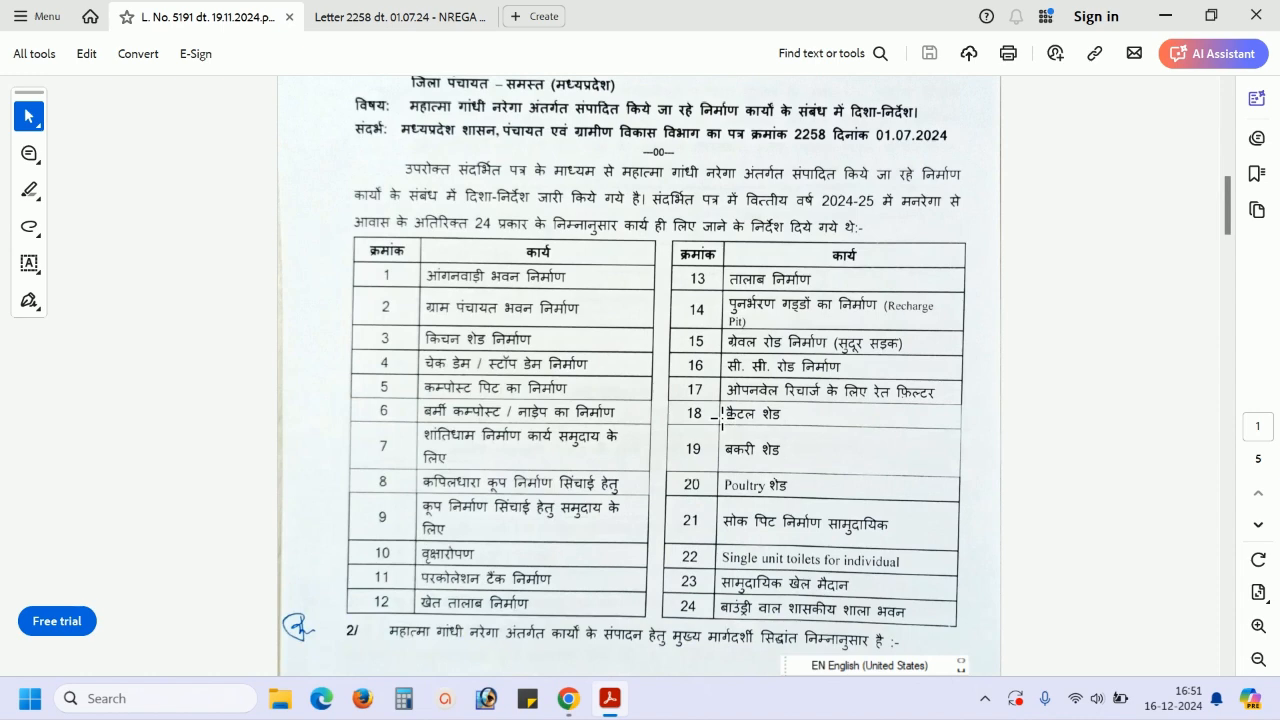
pyautogui.scroll(-1, 722, 415)
pyautogui.scroll(-6, 683, 393)
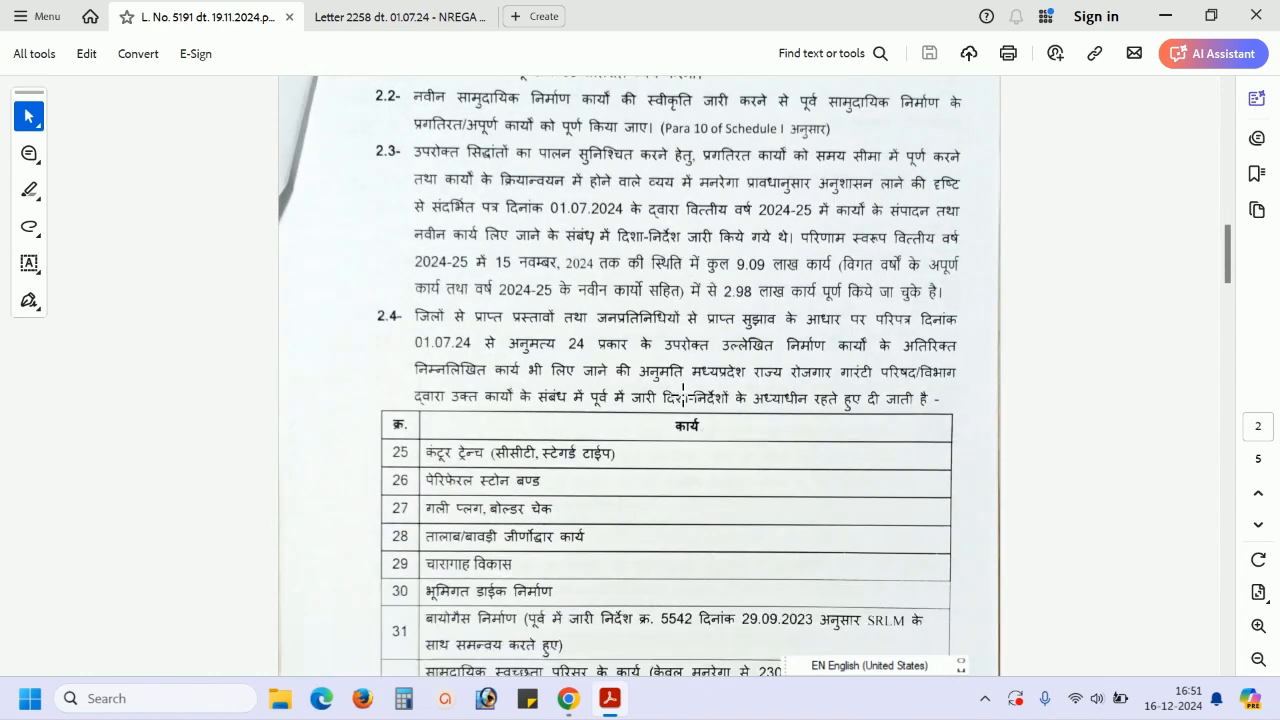
pyautogui.scroll(-1, 683, 393)
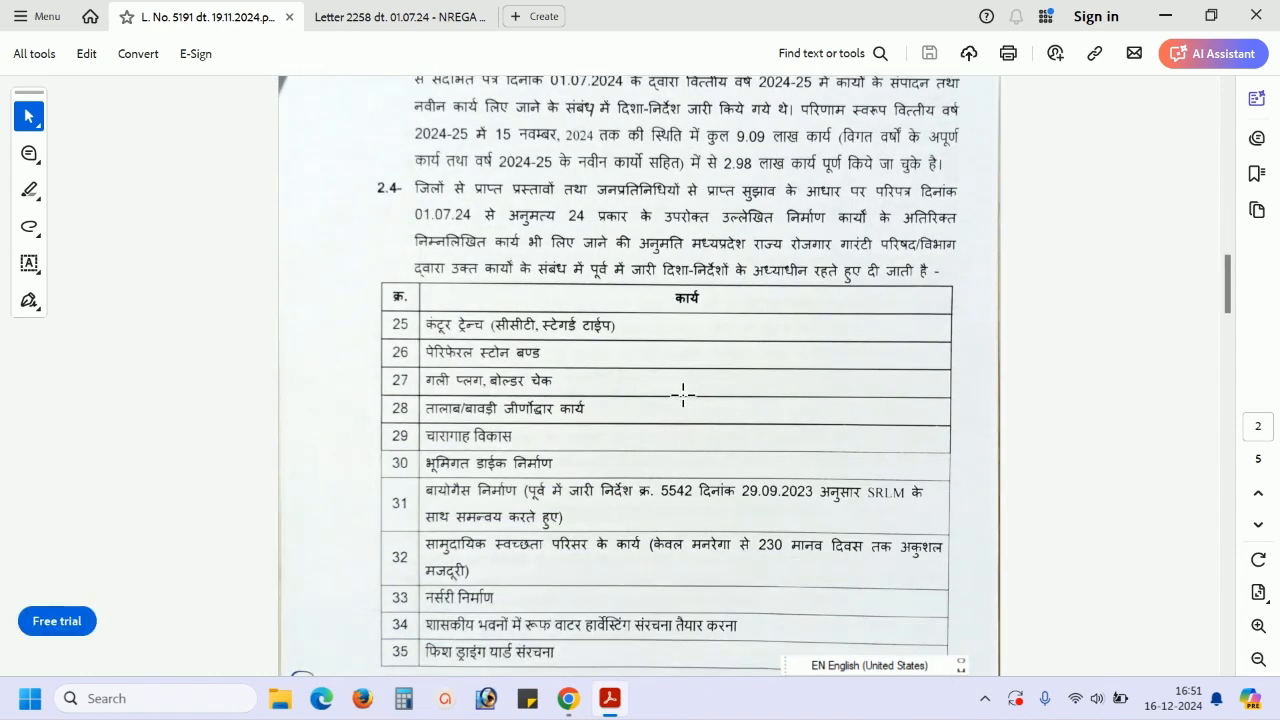
pyautogui.scroll(-1, 683, 393)
pyautogui.scroll(-10, 683, 393)
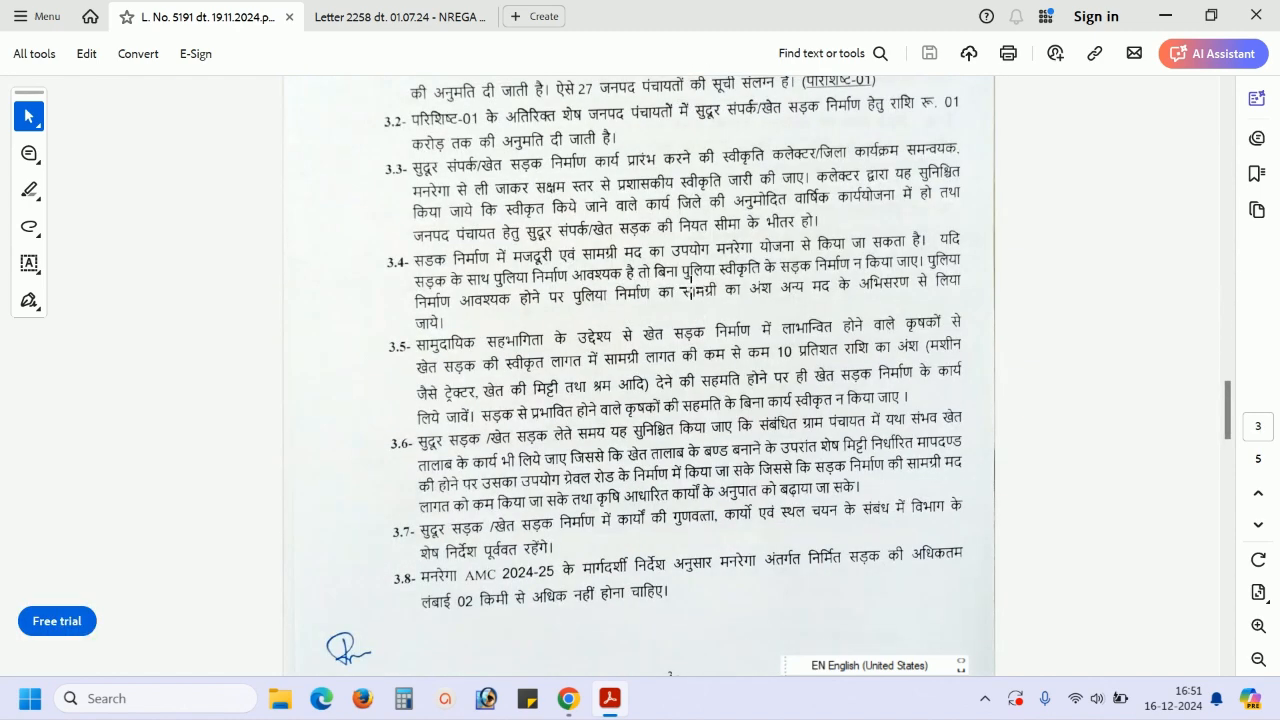
pyautogui.scroll(-1, 688, 290)
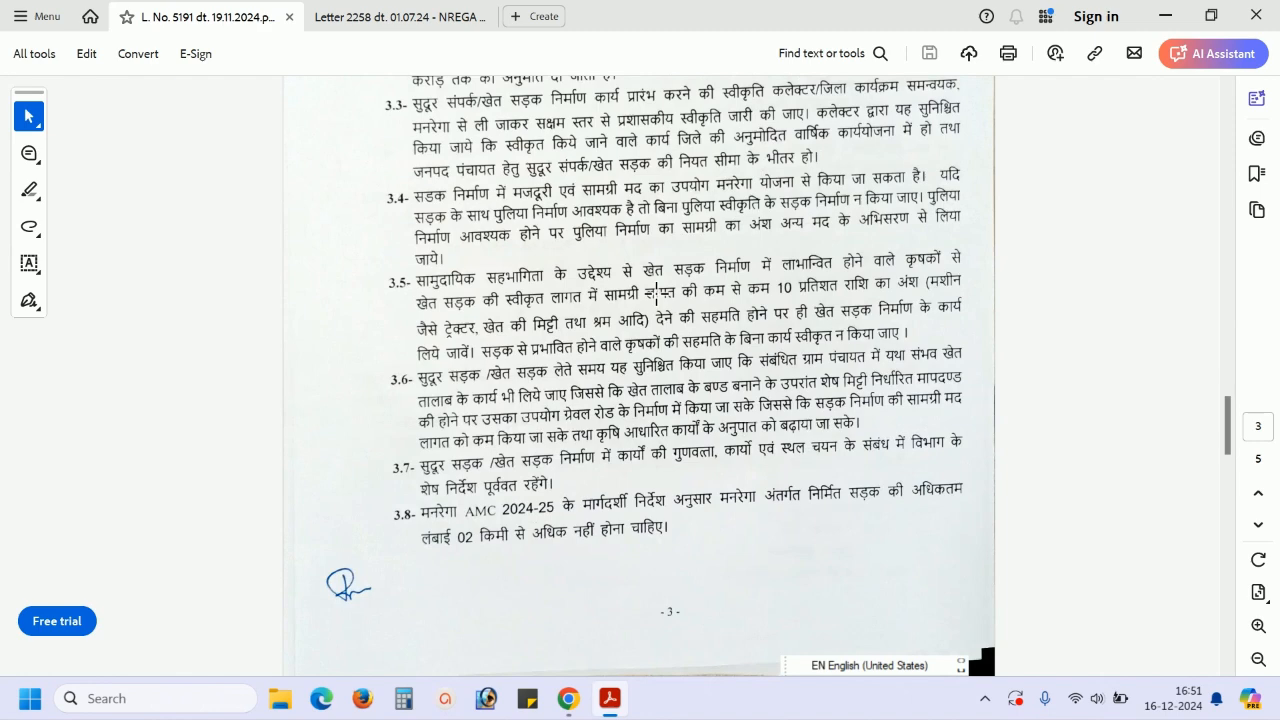
pyautogui.scroll(-8, 657, 292)
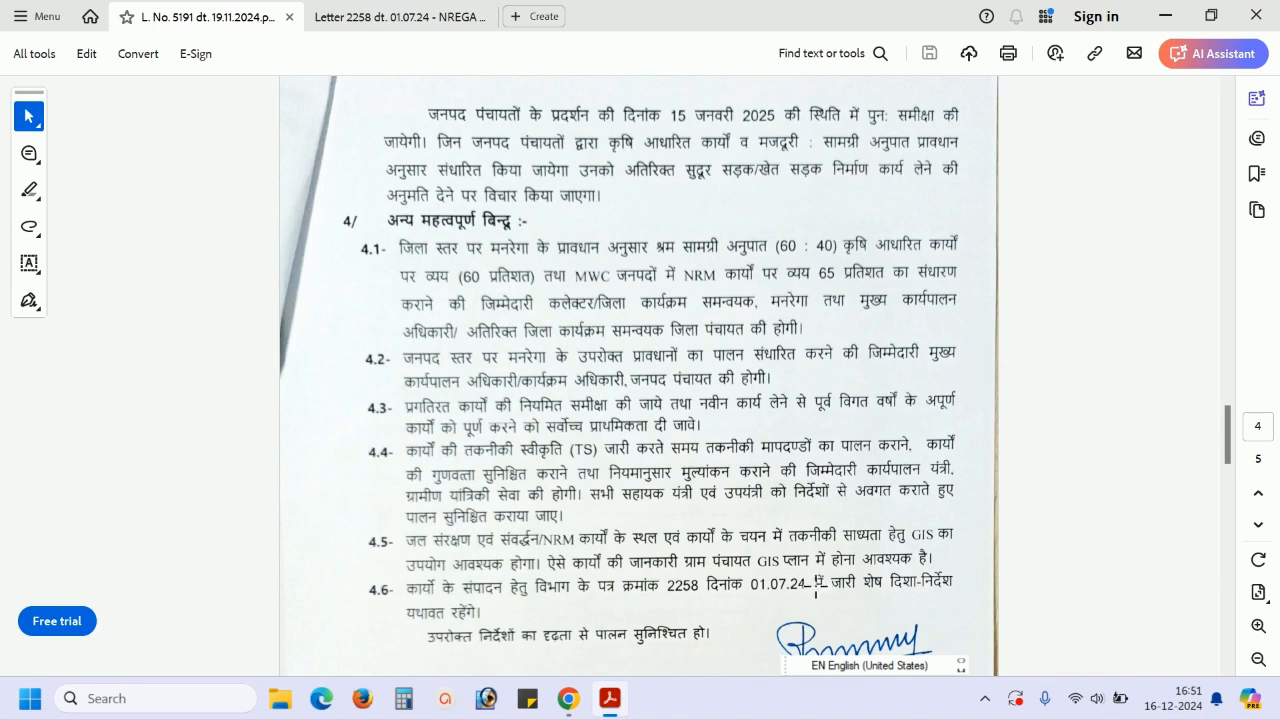
# Step: Open letter 2258 dated 01.07.24 and review its expenditure provisions, table of 24 permitted works and culvert instructions
pyautogui.click(408, 15)
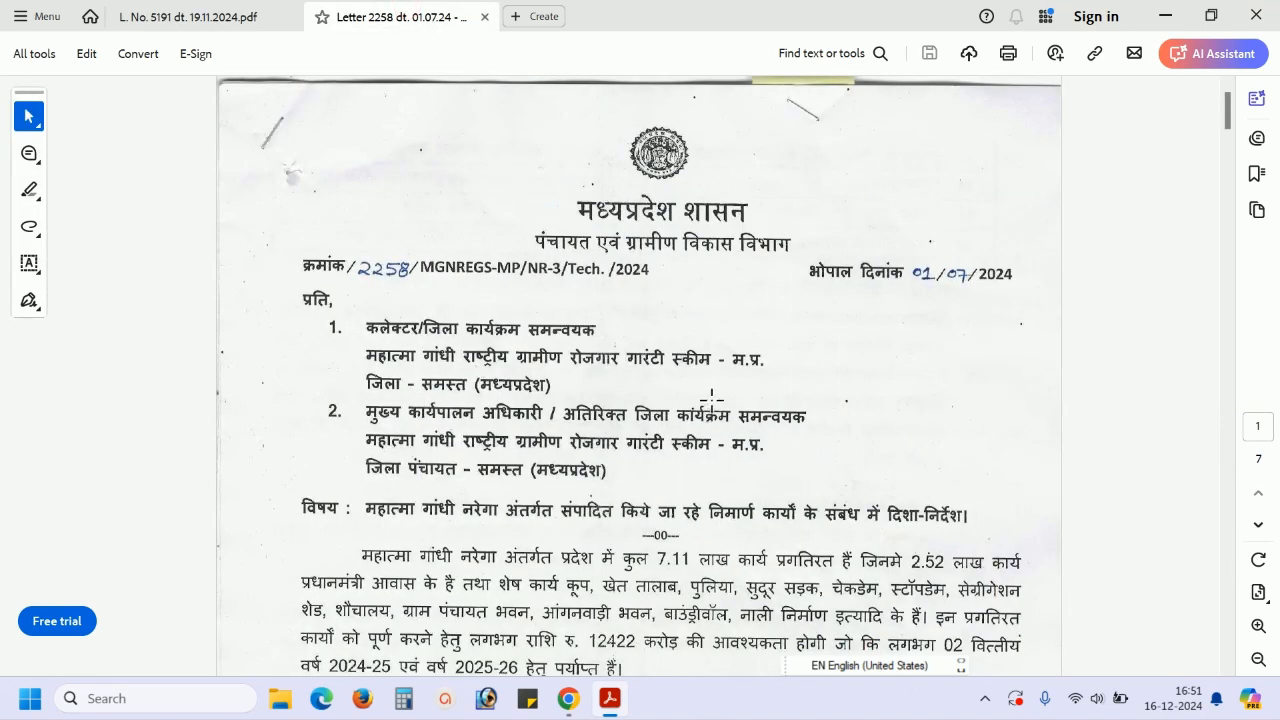
pyautogui.scroll(-1, 699, 437)
pyautogui.scroll(-4, 699, 437)
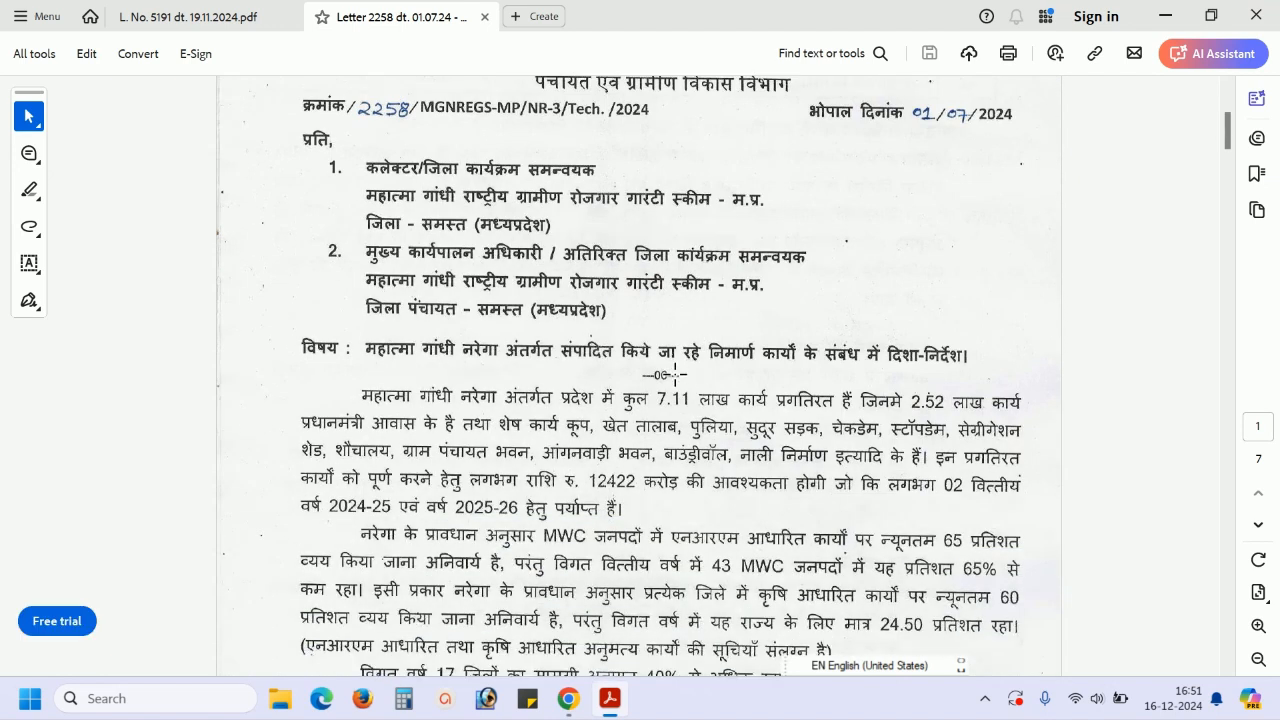
pyautogui.scroll(-3, 699, 378)
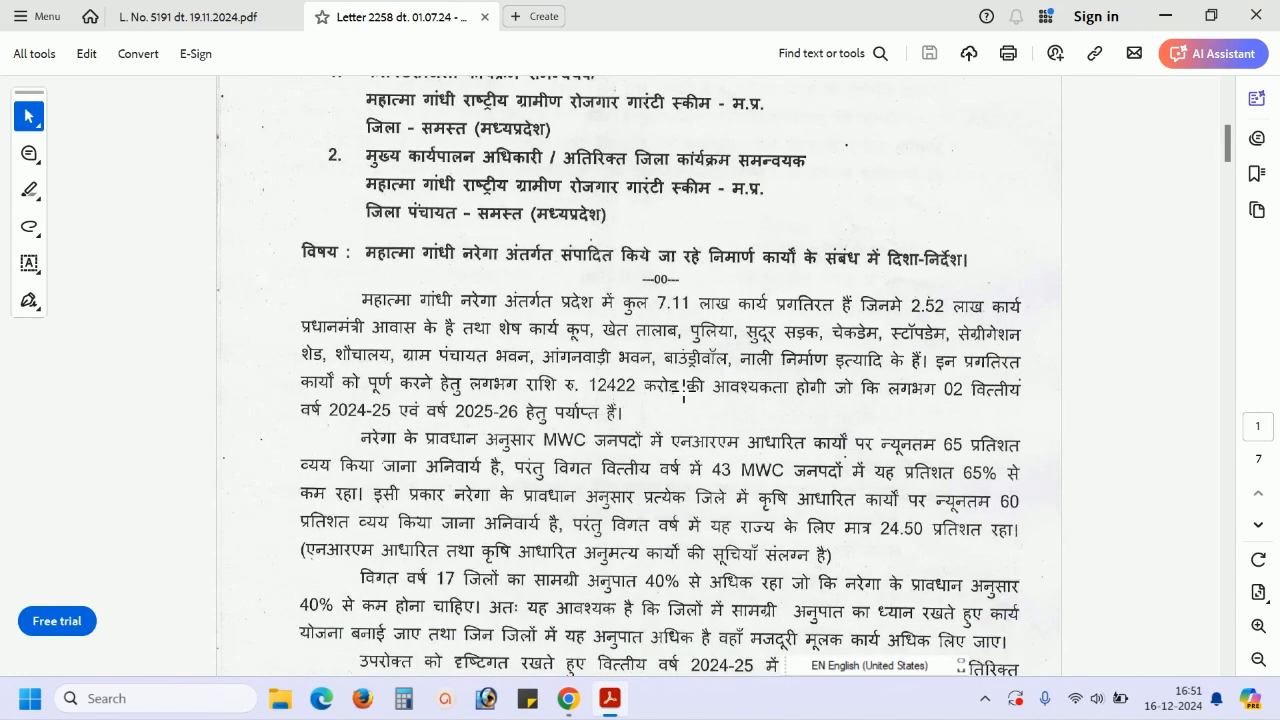
pyautogui.scroll(-9, 684, 398)
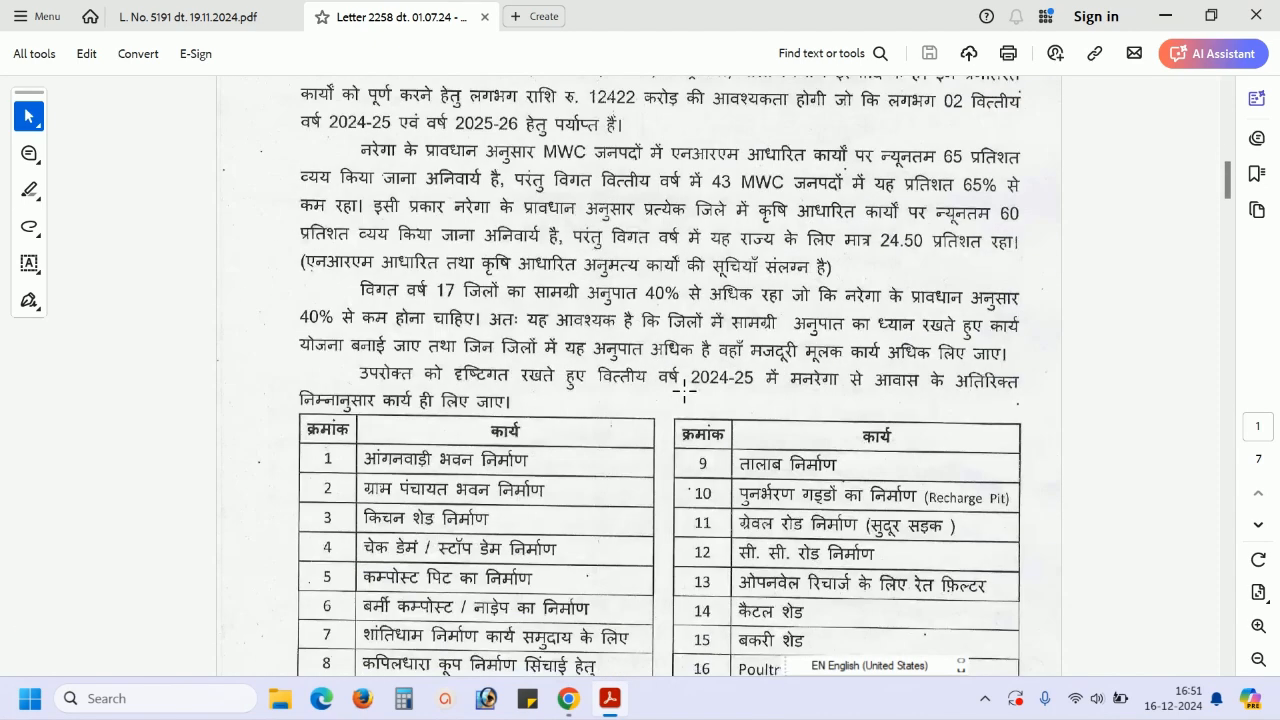
pyautogui.scroll(-15, 684, 393)
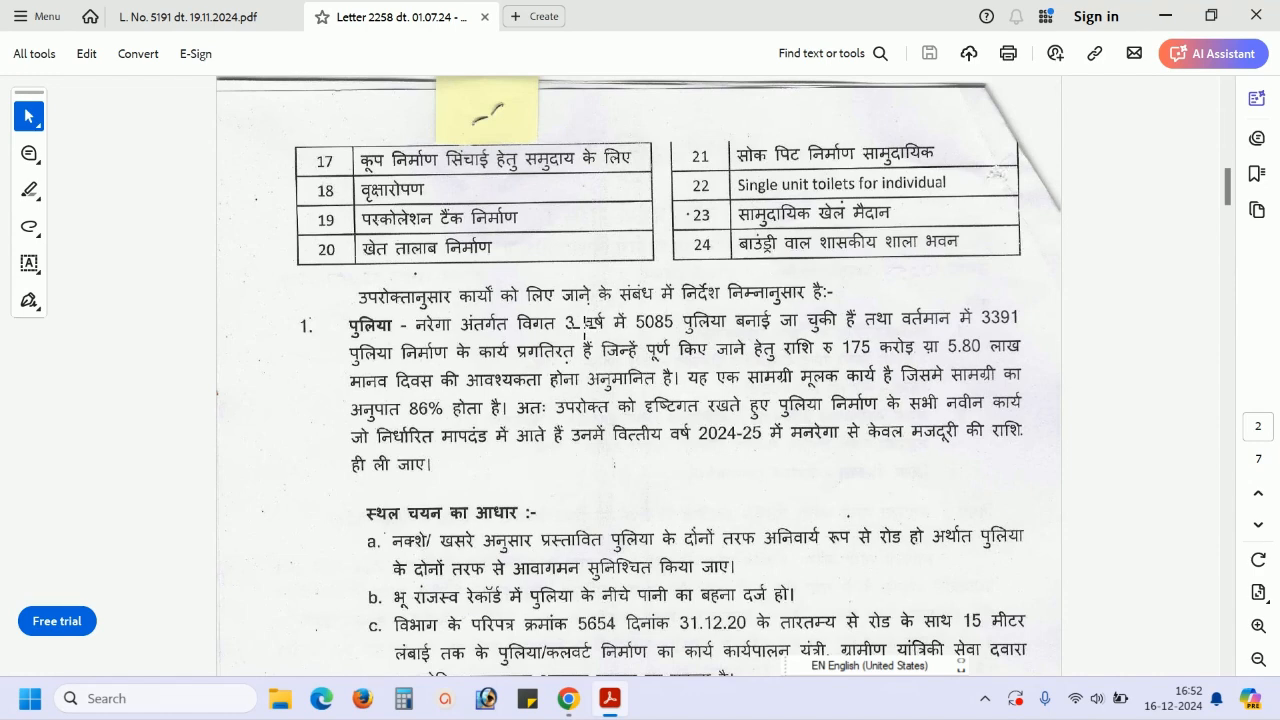
pyautogui.scroll(15, 587, 325)
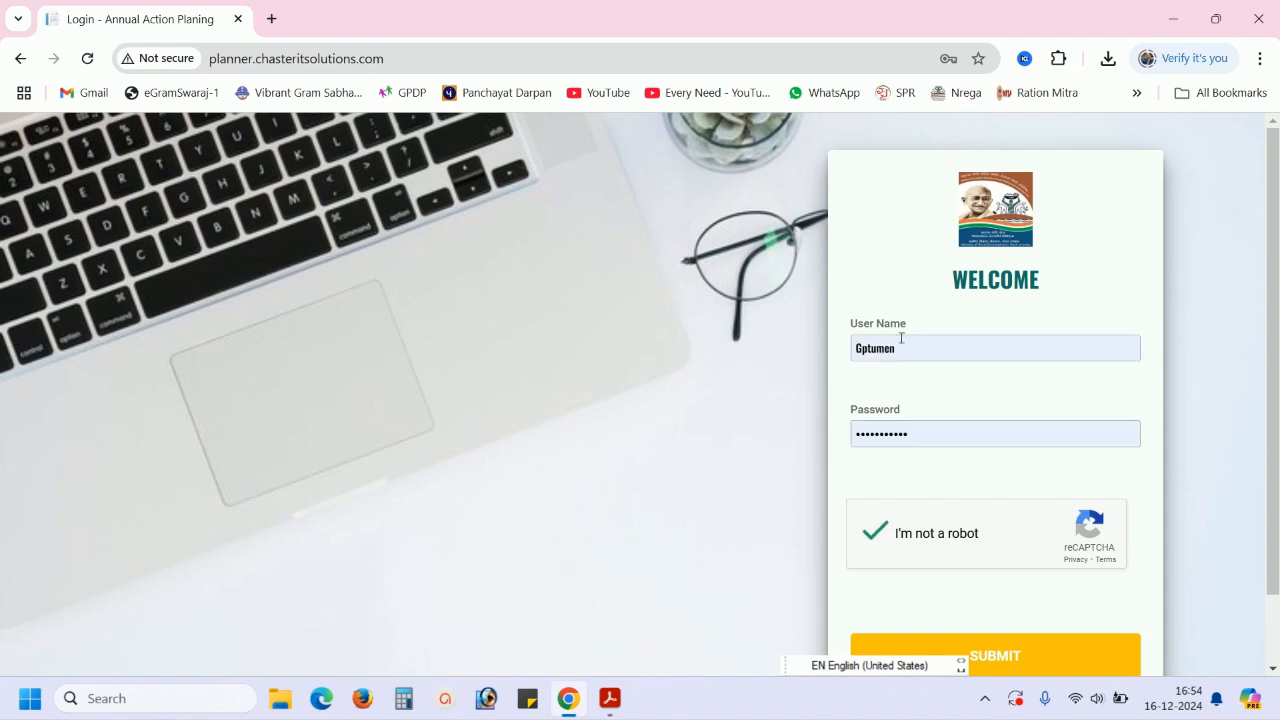
# Step: Log in to the Annual Action Planning site in Chrome with the filled-in credentials and look over its panchayat report options
pyautogui.click(1004, 660)
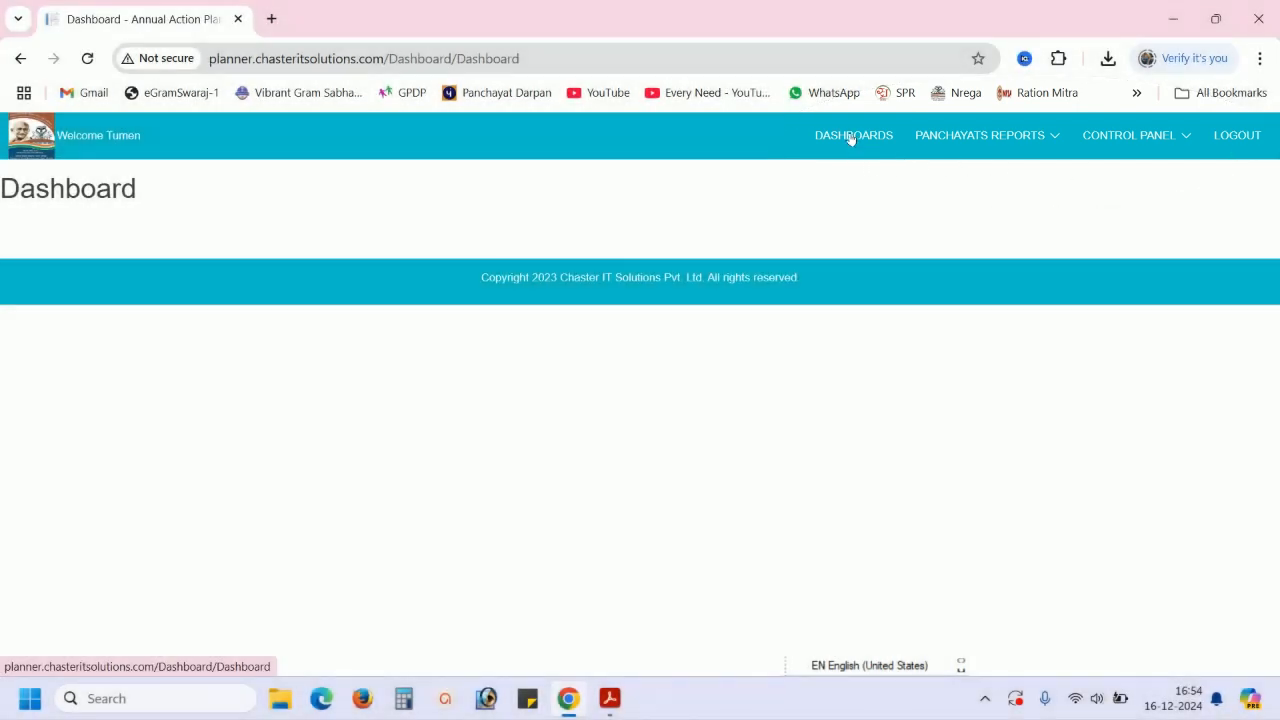
pyautogui.click(1029, 140)
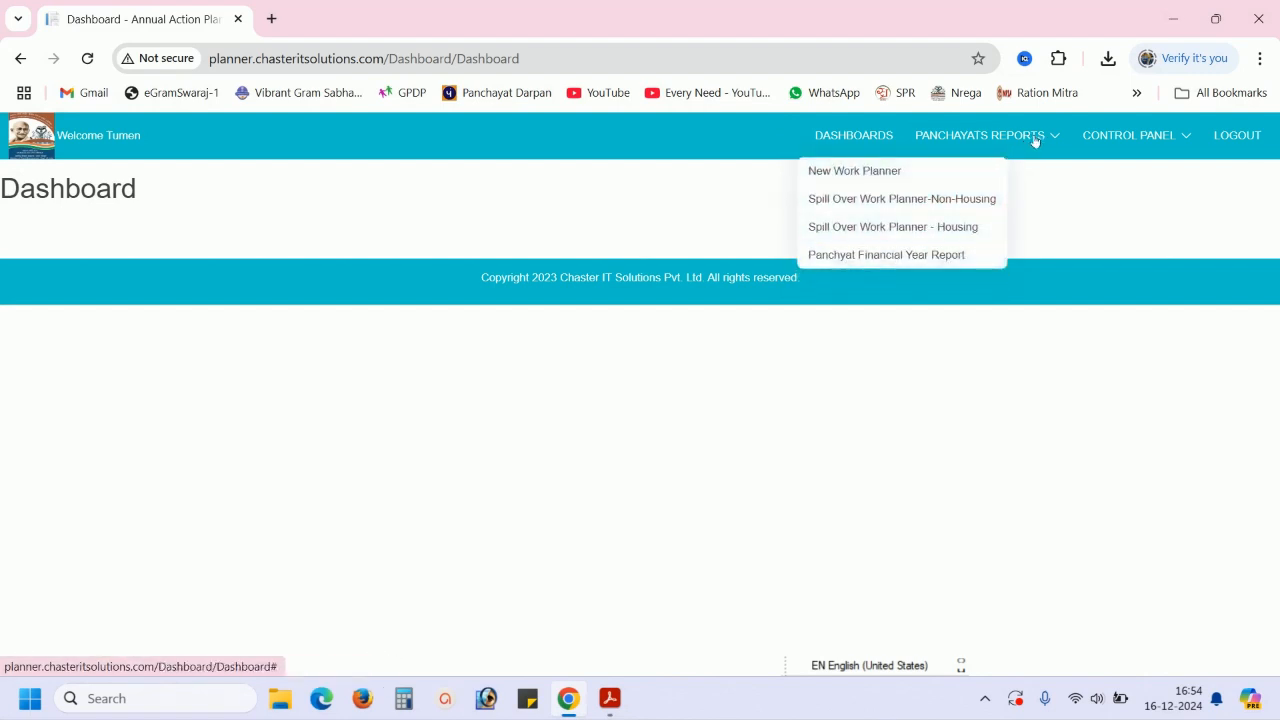
pyautogui.click(1179, 140)
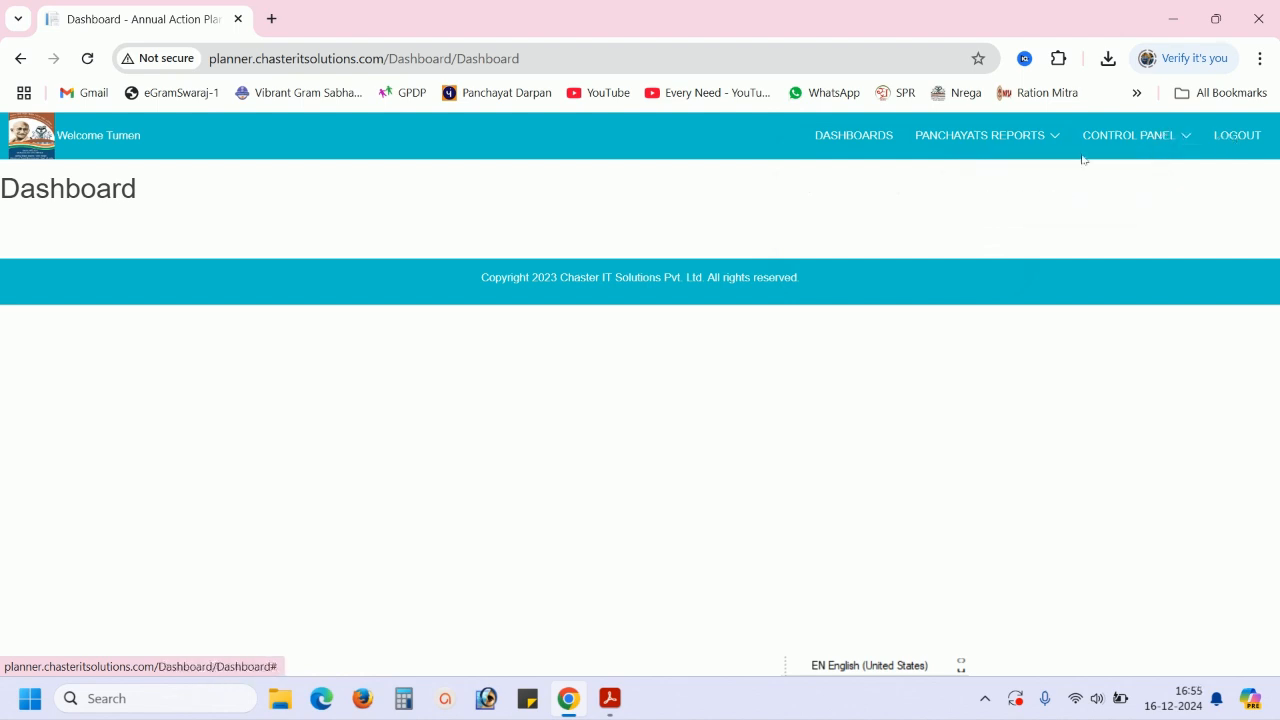
# Step: Open the Panchyat Financial Year Report and examine the labour budget, spill-over, new work and total plan sections
pyautogui.moveTo(1011, 137)
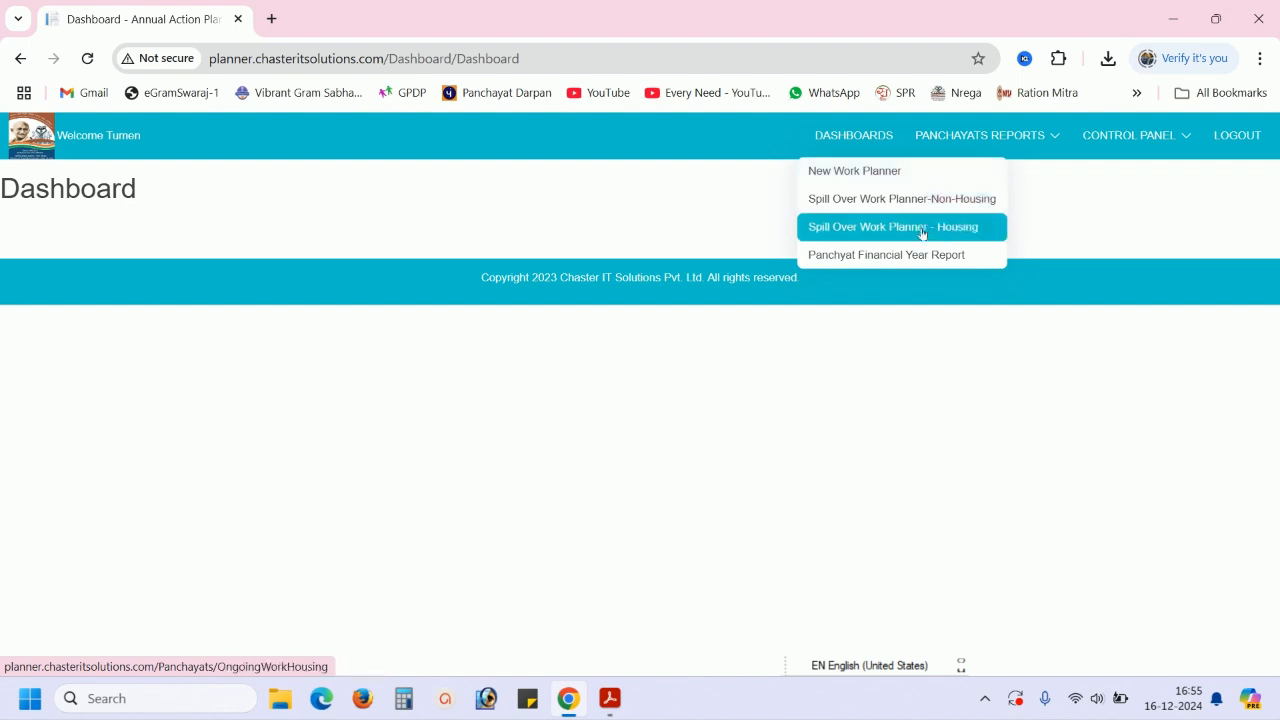
pyautogui.click(874, 258)
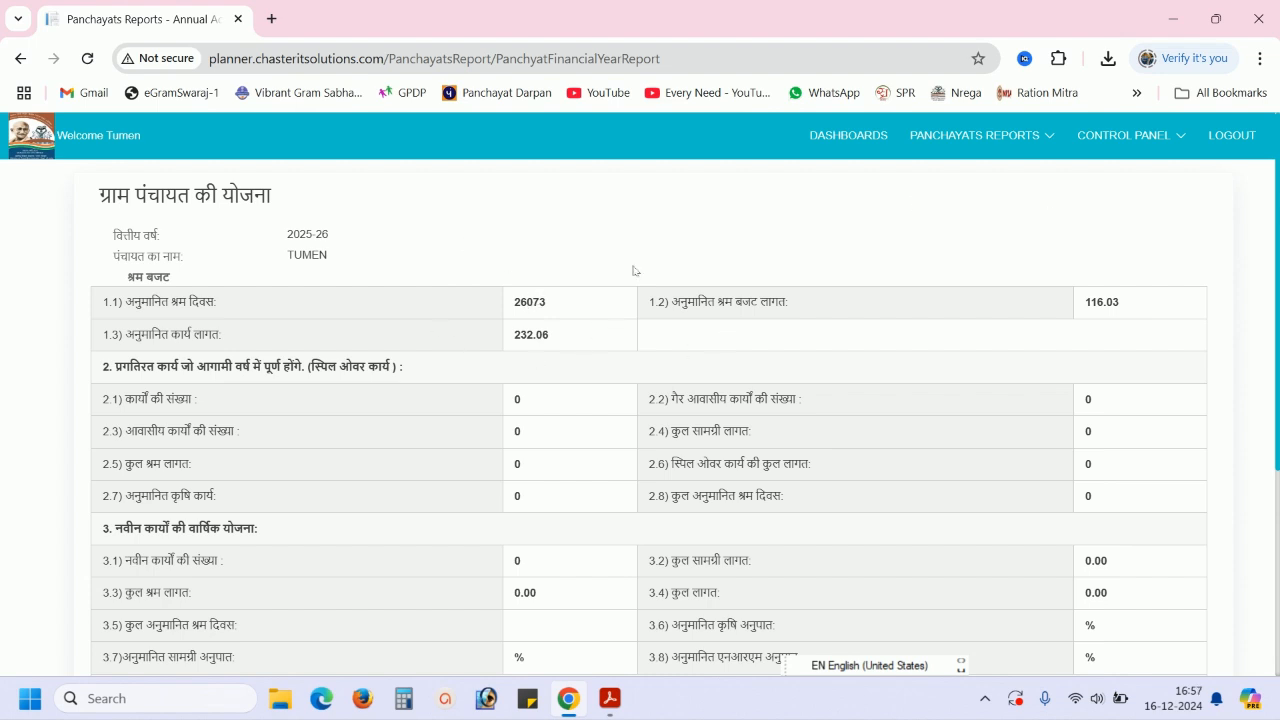
pyautogui.scroll(-2, 633, 270)
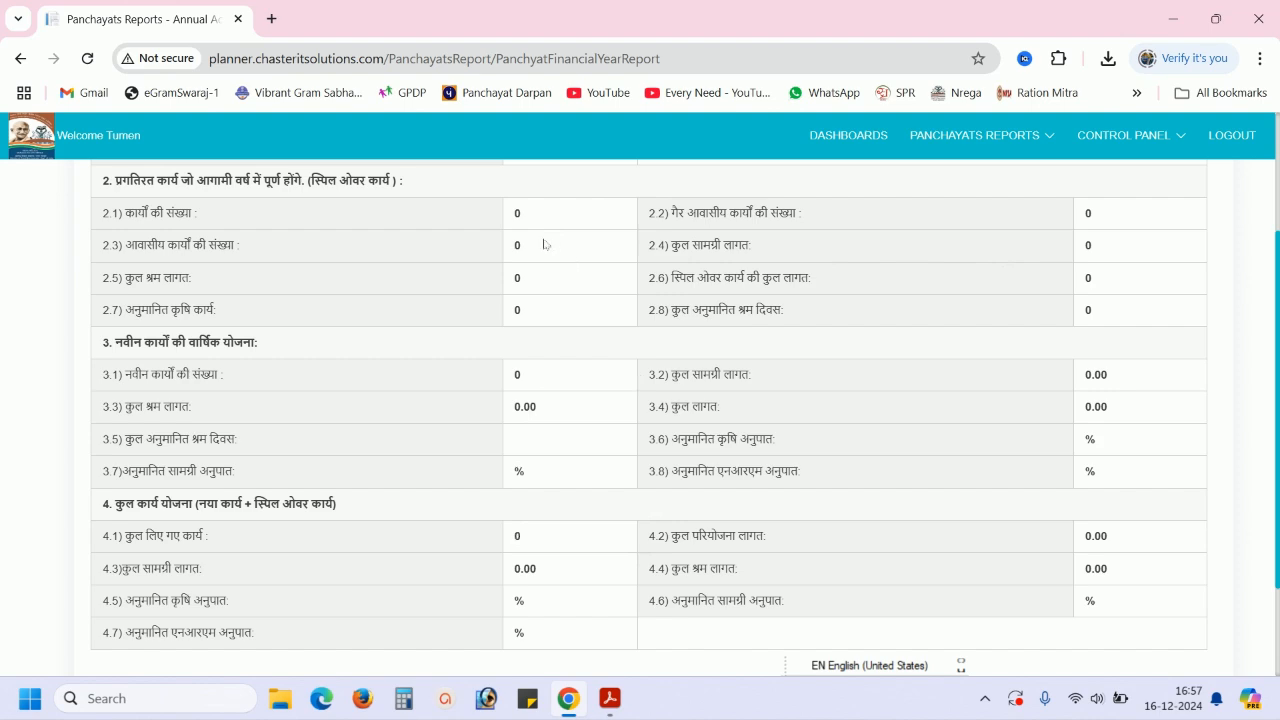
pyautogui.scroll(-3, 797, 443)
pyautogui.scroll(4, 690, 417)
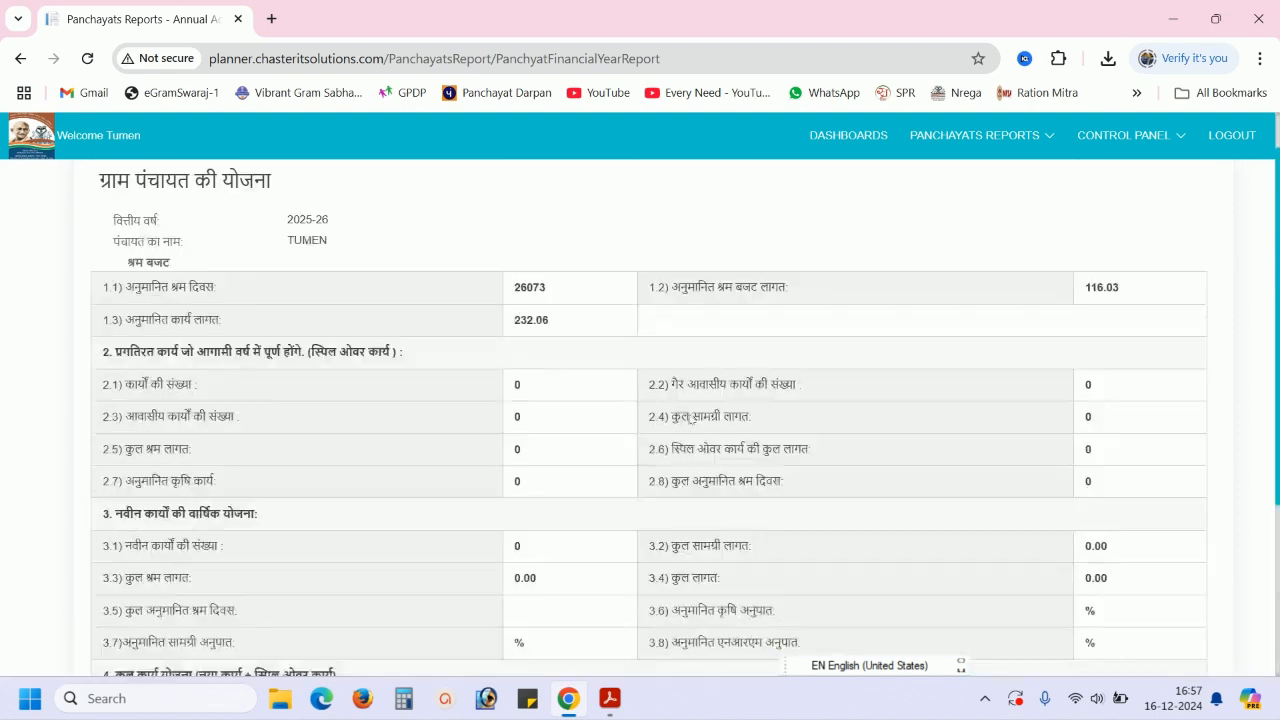
# Step: Open the Spill Over Work Planner-Non-Housing and look through all its works and their expenditure and estimate columns
pyautogui.click(975, 135)
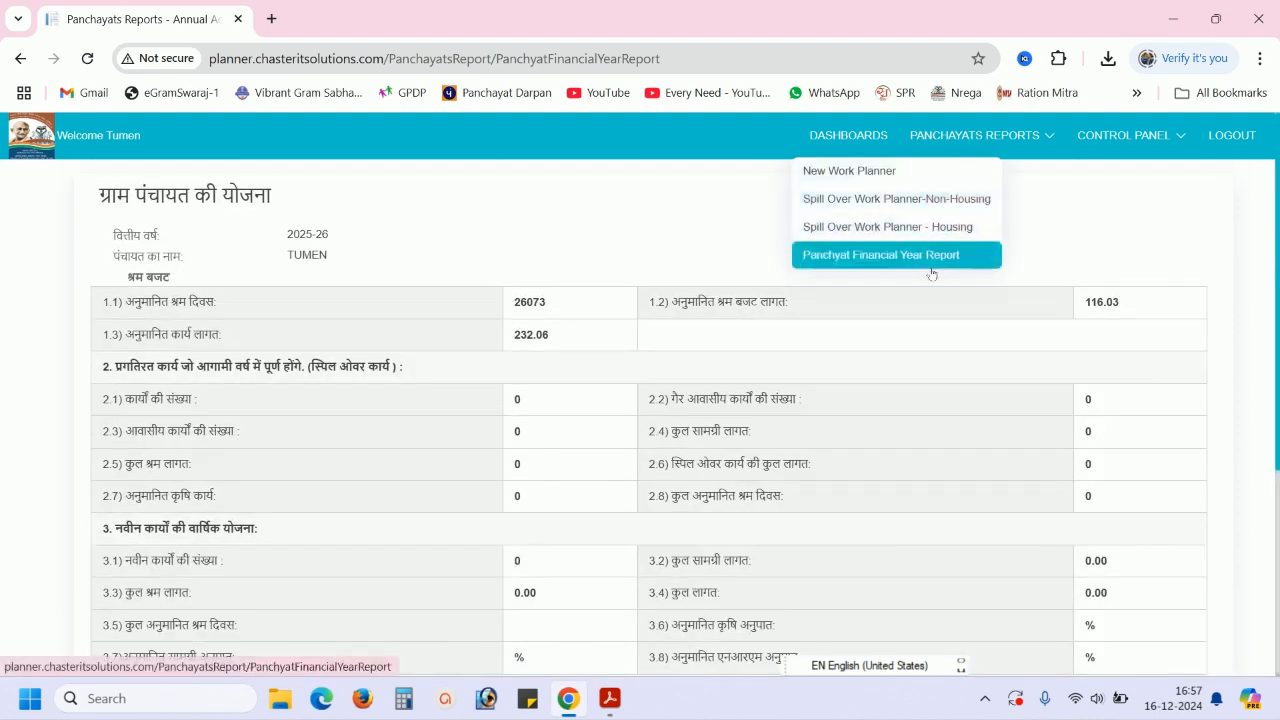
pyautogui.click(868, 206)
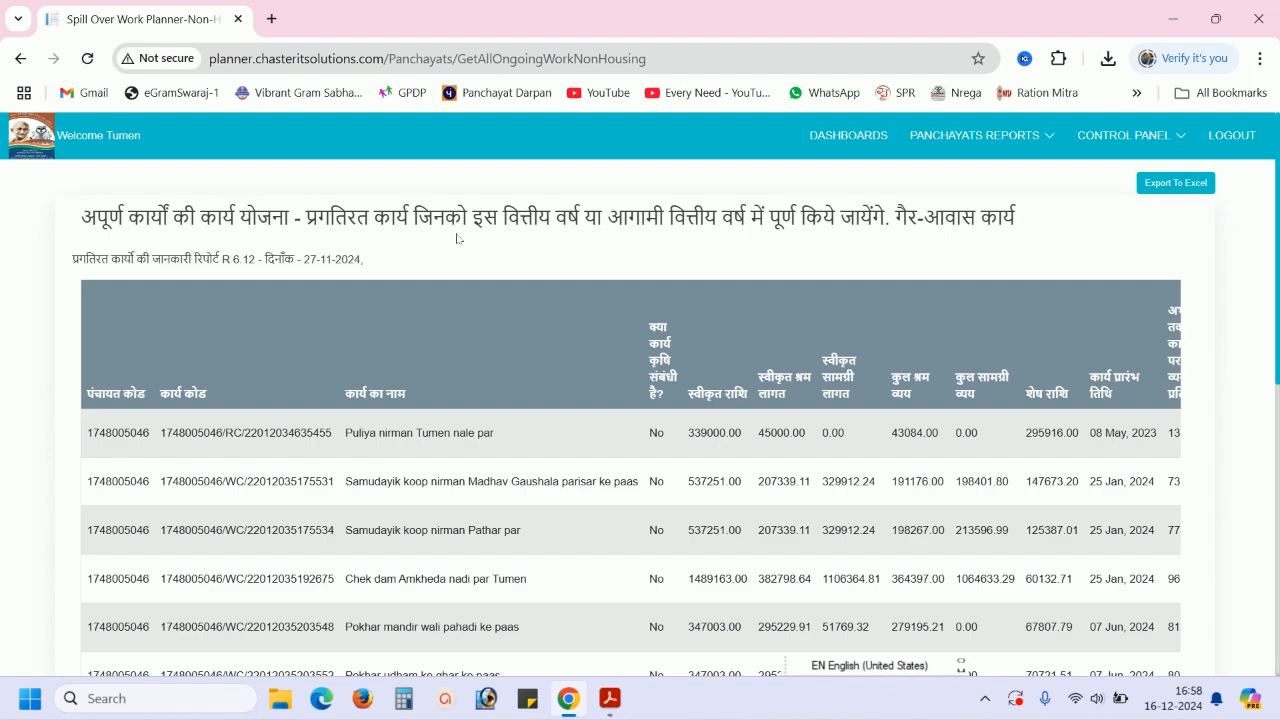
pyautogui.scroll(-4, 44, 307)
pyautogui.scroll(-3, 44, 307)
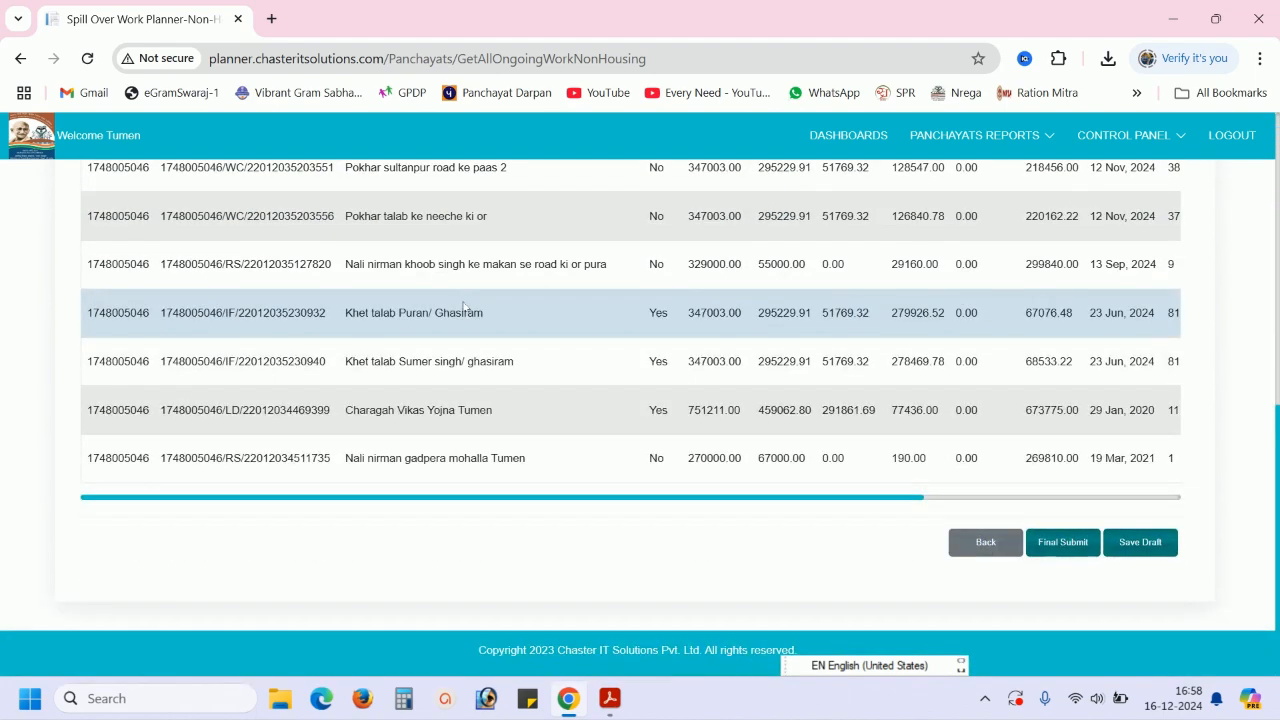
pyautogui.scroll(7, 461, 339)
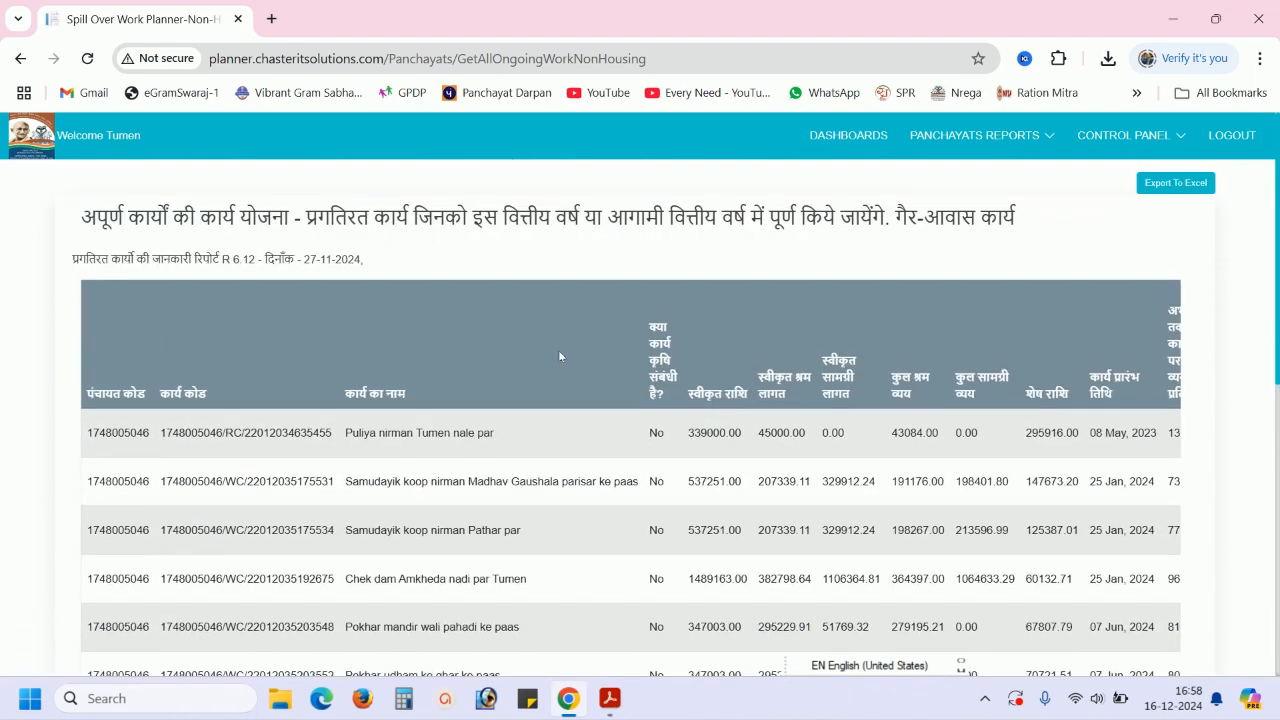
pyautogui.scroll(-7, 558, 350)
pyautogui.moveTo(599, 500); pyautogui.dragTo(855, 502)
pyautogui.hscroll(-5, 855, 502)
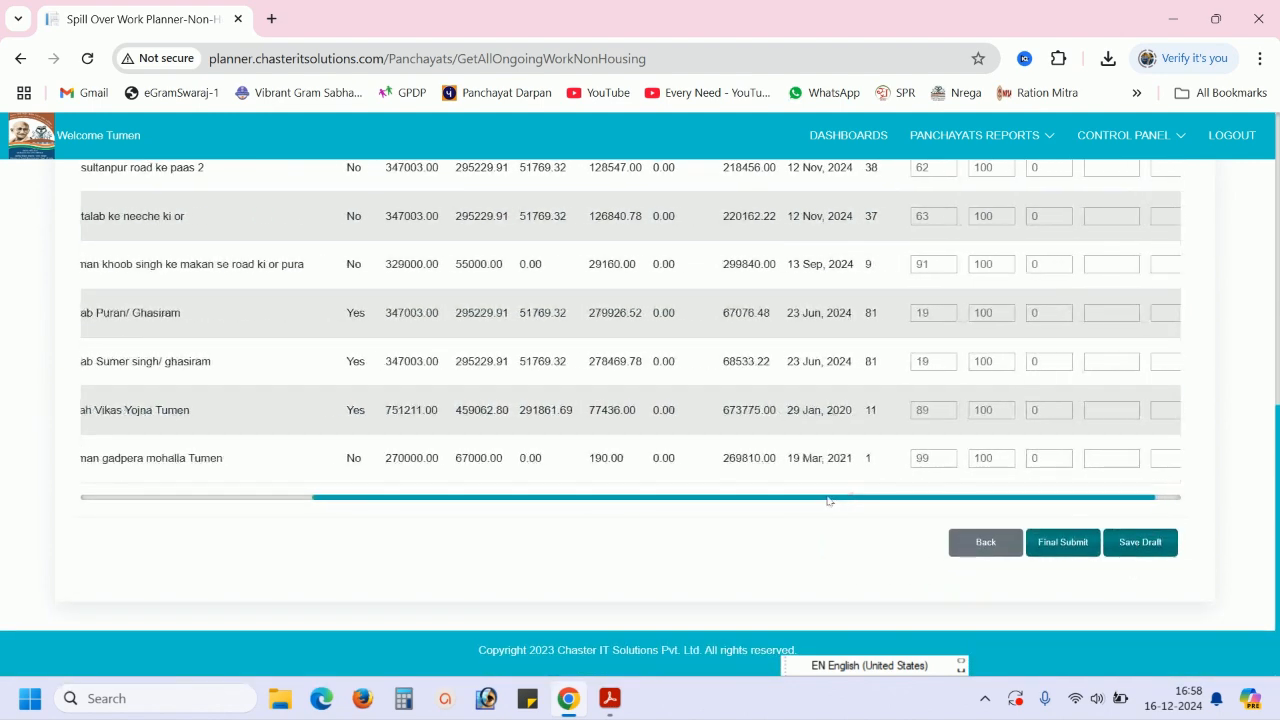
pyautogui.scroll(5, 771, 516)
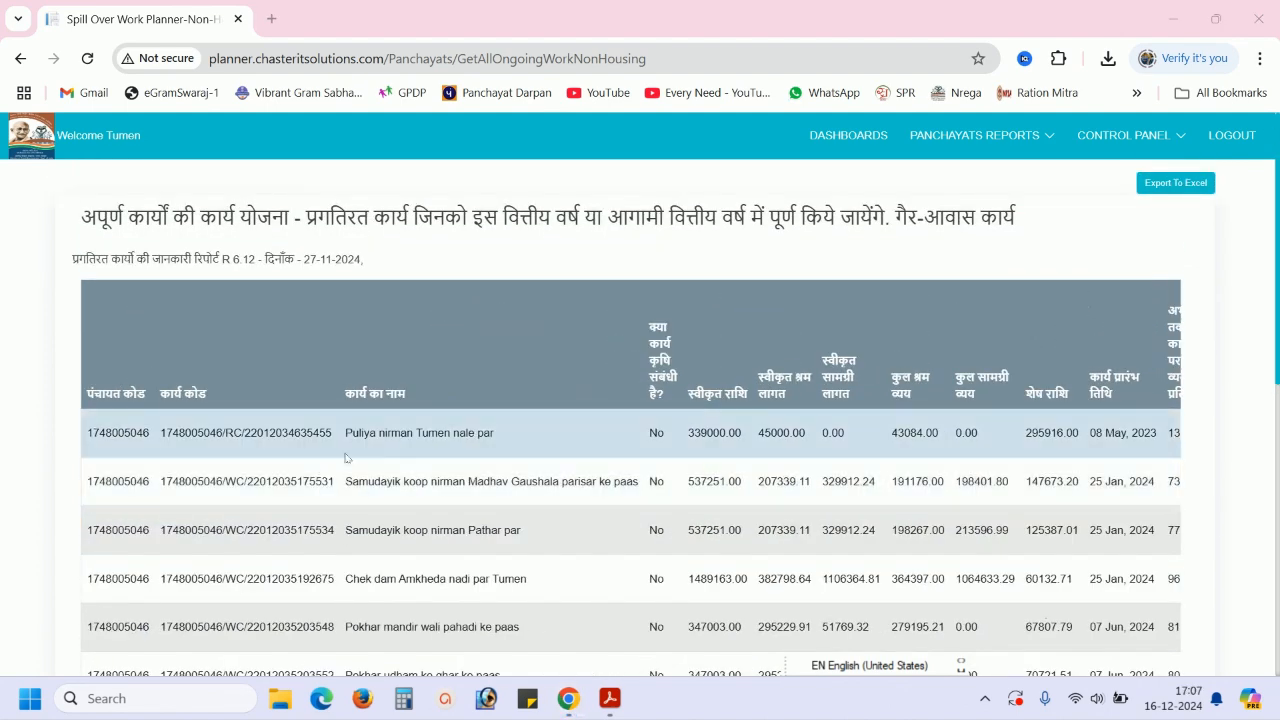
# Step: Set this financial year's completion percentage to 10 for the Samudayik koop nirman Madhav Gaushala parisar ke paas work
pyautogui.moveTo(345, 481); pyautogui.dragTo(447, 484)
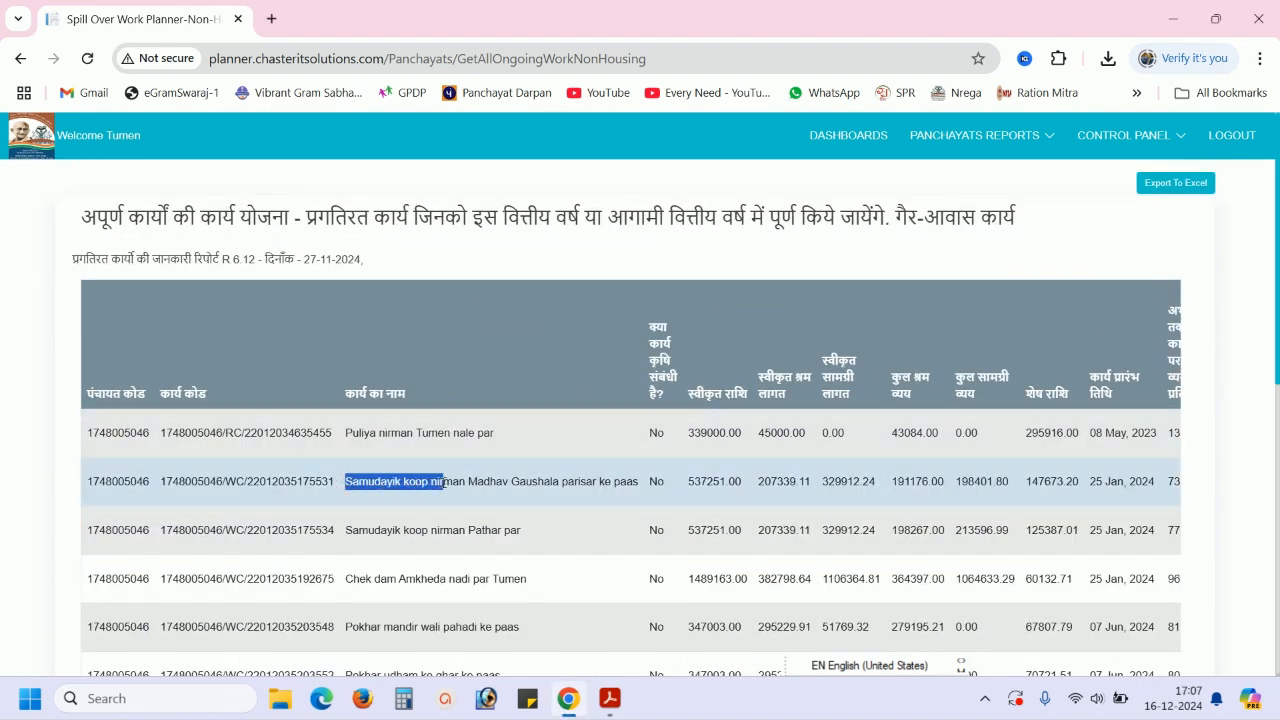
pyautogui.click(440, 482)
pyautogui.moveTo(368, 481); pyautogui.dragTo(504, 483)
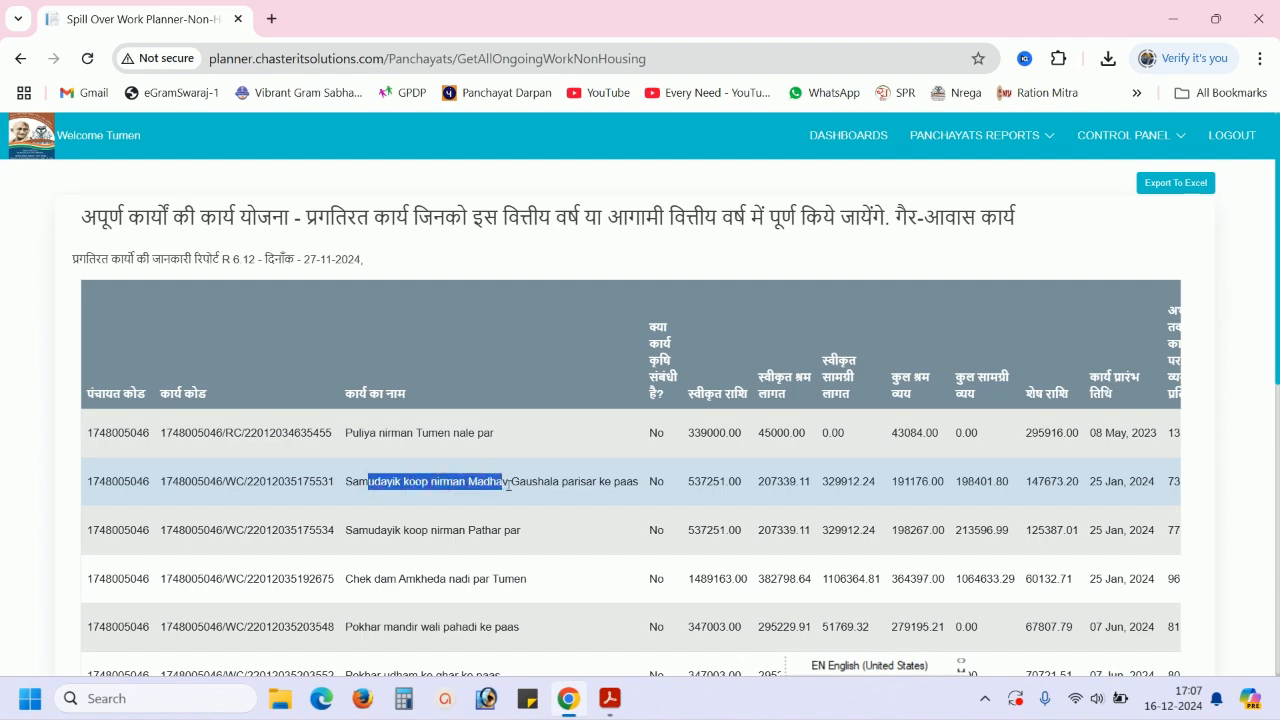
pyautogui.click(508, 485)
pyautogui.hscroll(4, 508, 485)
pyautogui.hscroll(3, 508, 485)
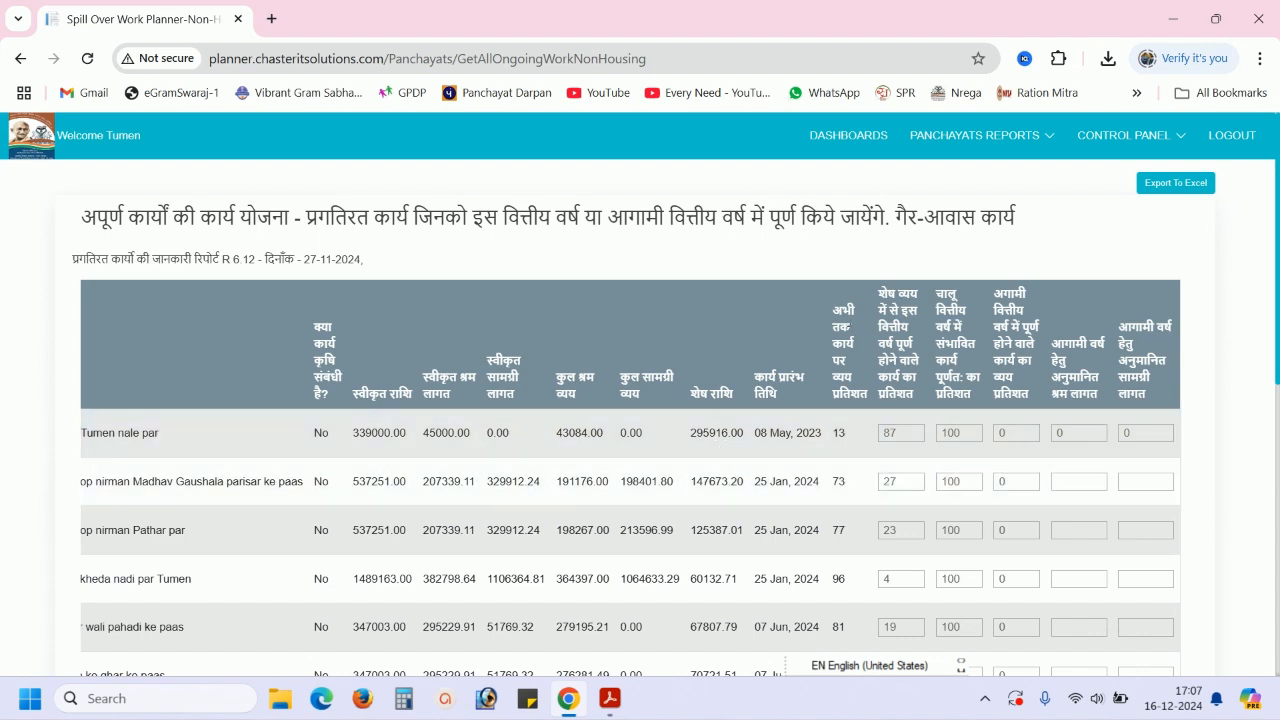
pyautogui.doubleClick(840, 482)
pyautogui.click(840, 482)
pyautogui.doubleClick(904, 481)
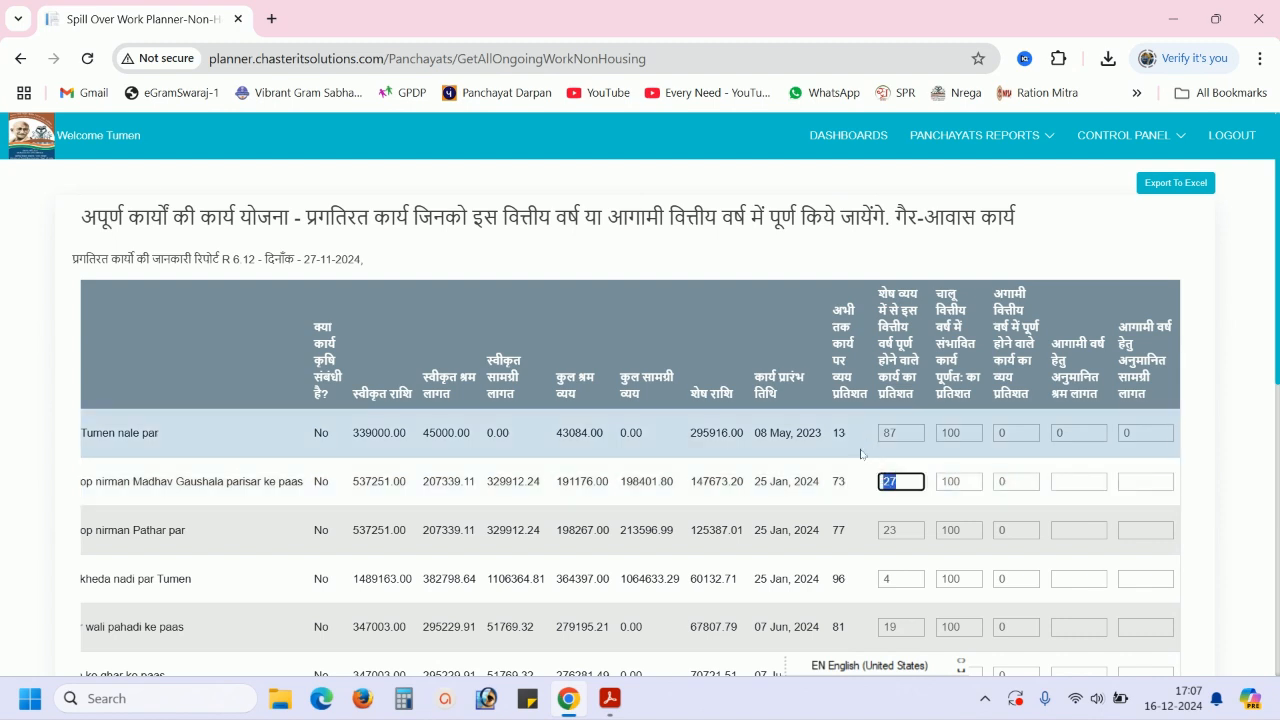
pyautogui.write('10')
pyautogui.click(859, 463)
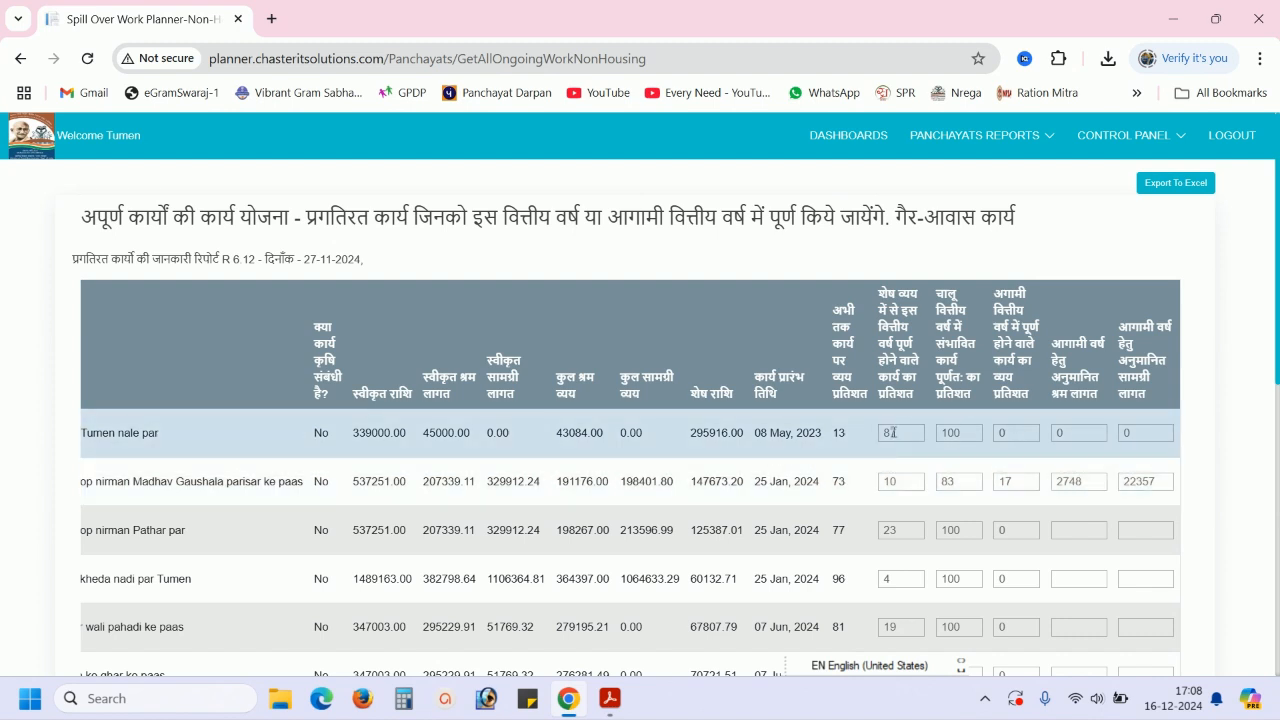
# Step: Try 0 as the upcoming financial year's percentage for the Madhav Gaushala well work, and restore it to 17
pyautogui.scroll(-1, 893, 432)
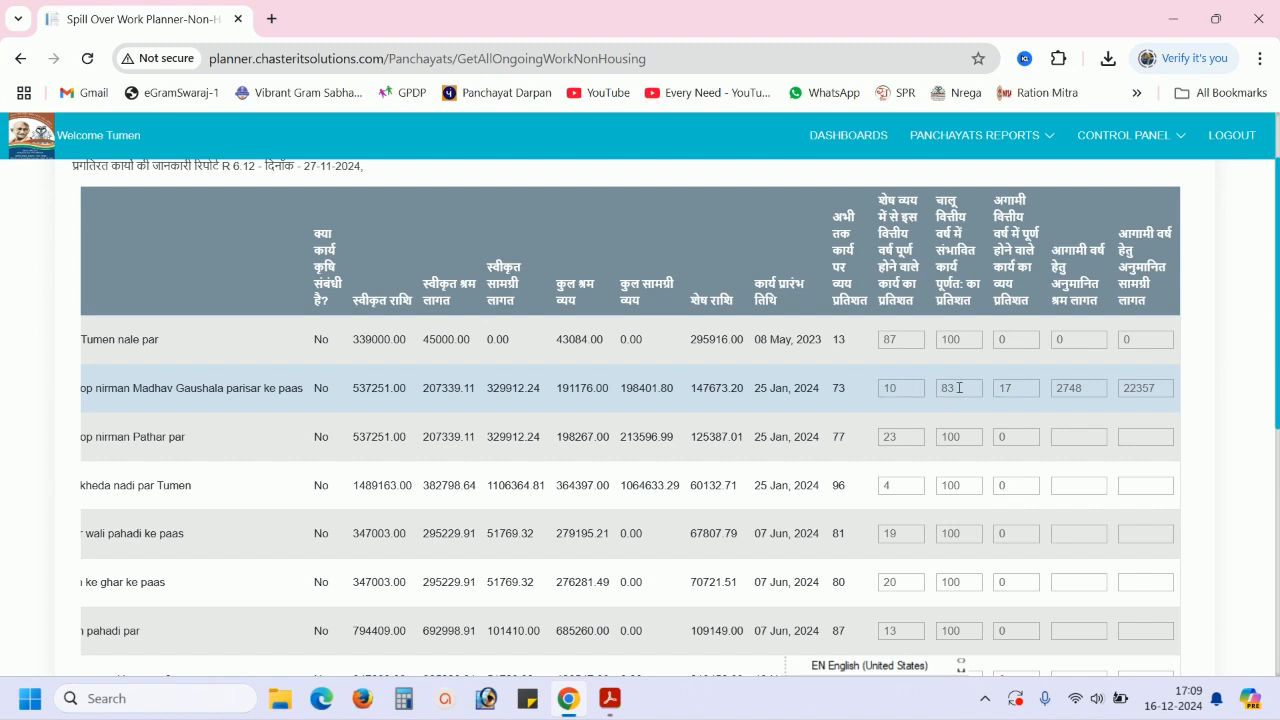
pyautogui.doubleClick(1016, 388)
pyautogui.write('0')
pyautogui.click(1064, 366)
pyautogui.moveTo(1018, 387); pyautogui.dragTo(977, 380)
pyautogui.write('17')
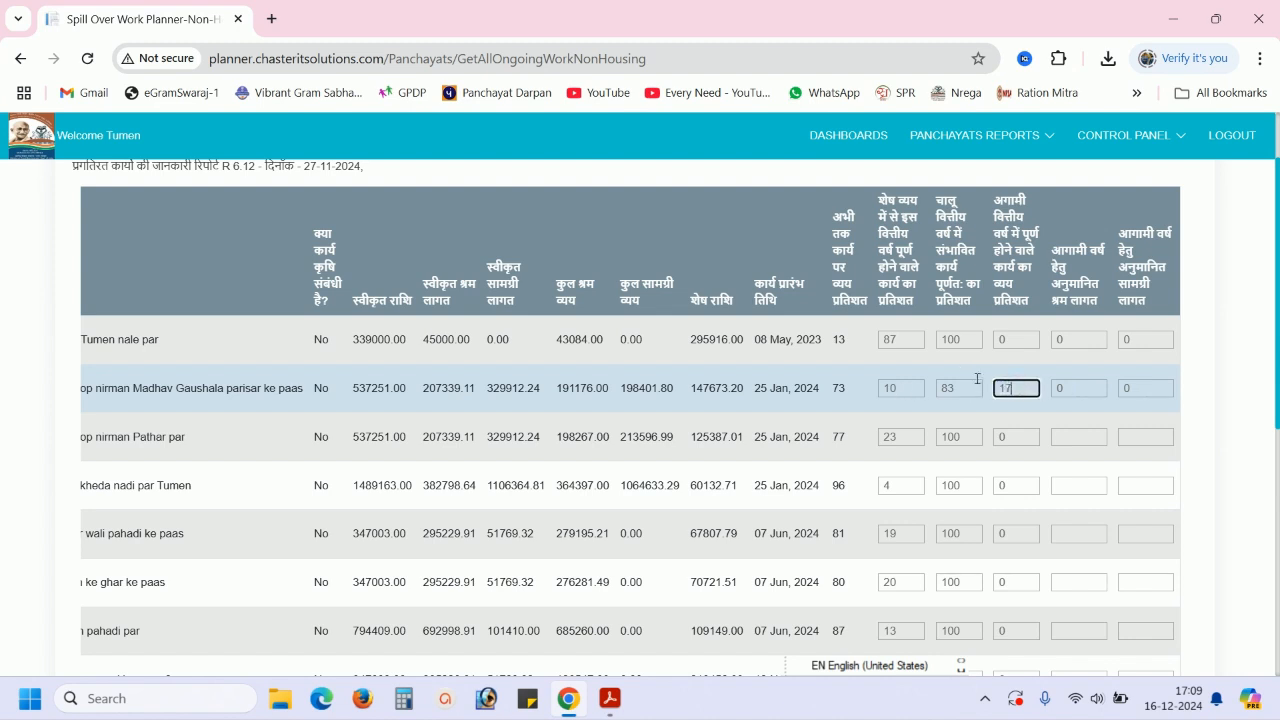
pyautogui.click(1078, 405)
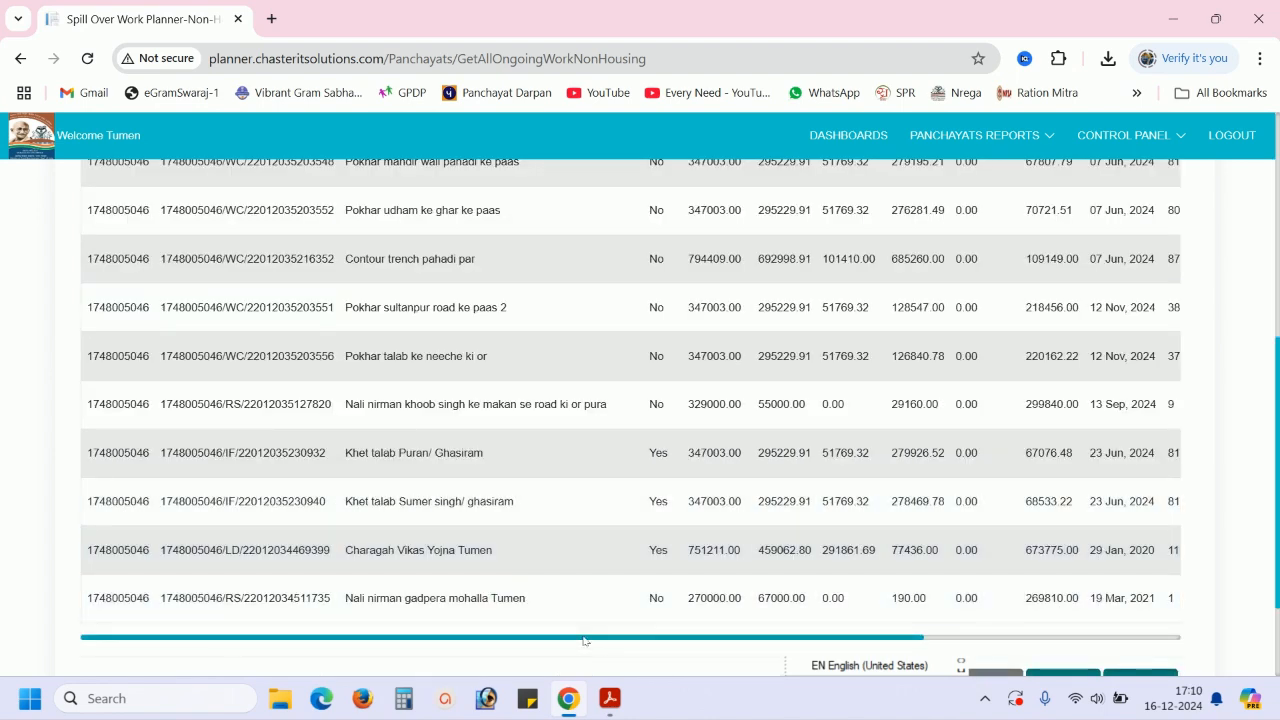
# Step: Review the completion percentages and next-year cost estimates of the non-housing spill-over works, and final-submit that plan
pyautogui.moveTo(586, 638); pyautogui.dragTo(1028, 651)
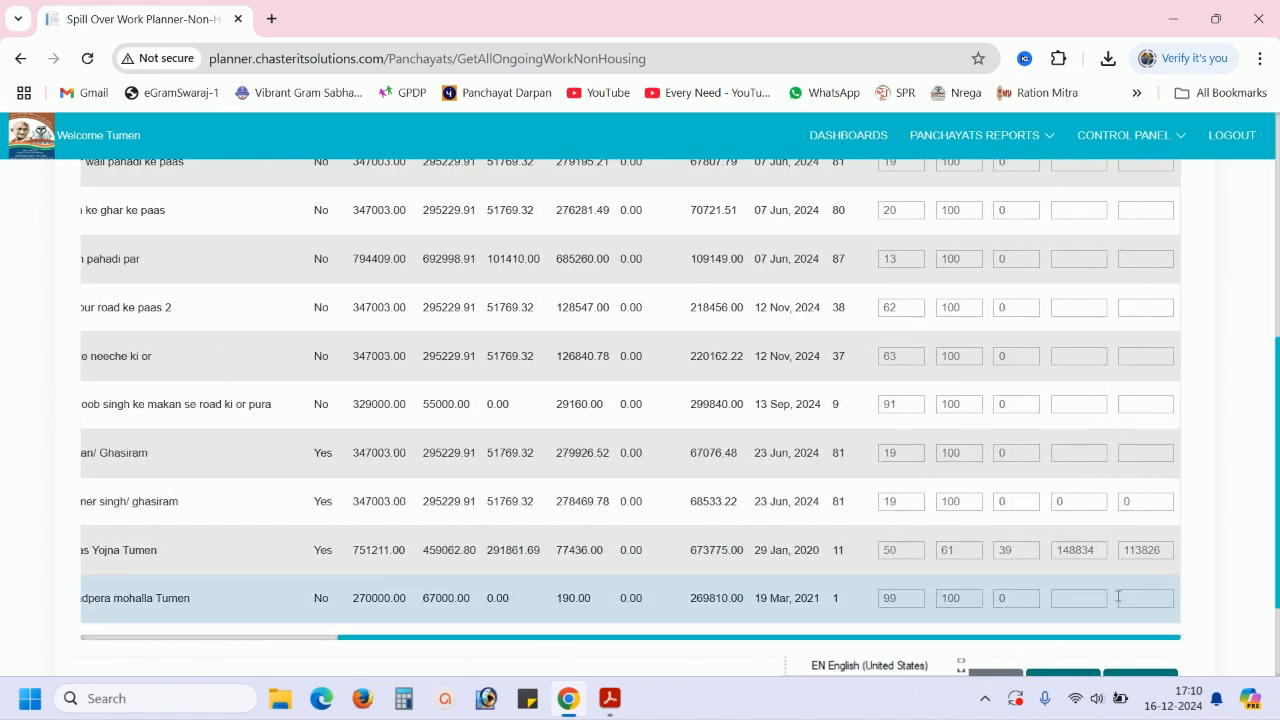
pyautogui.scroll(5, 1118, 597)
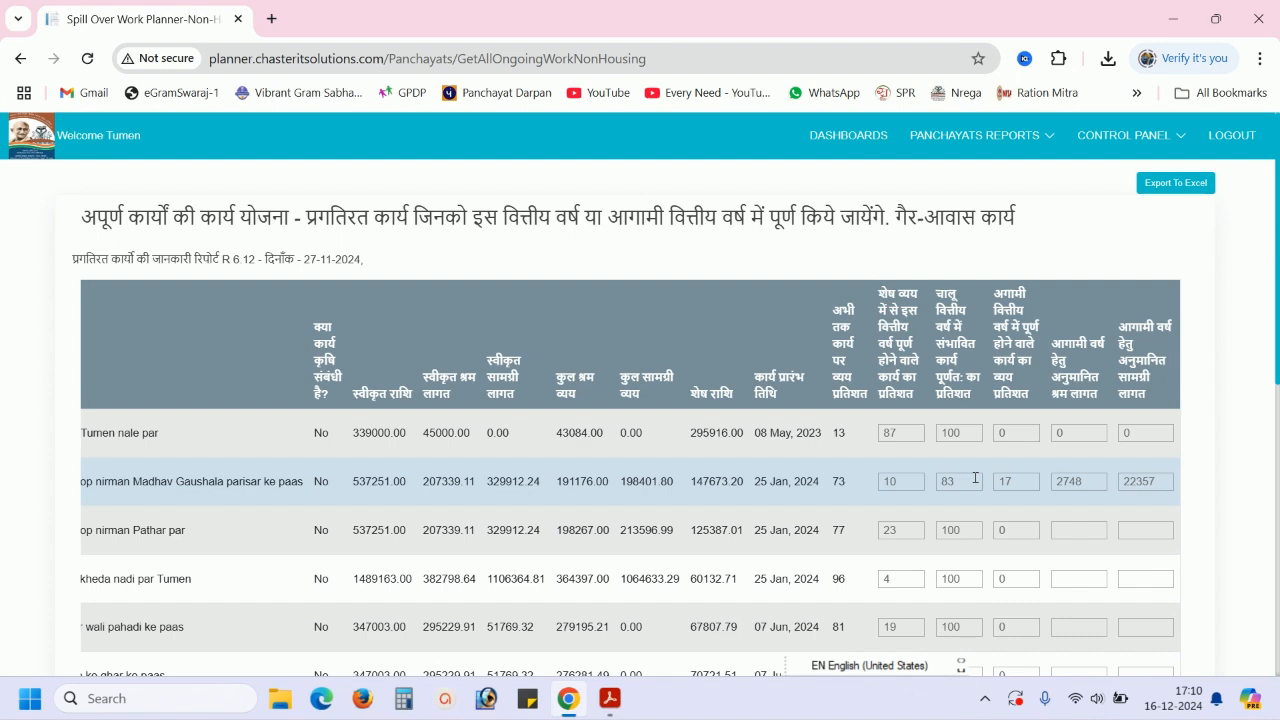
pyautogui.scroll(-10, 975, 478)
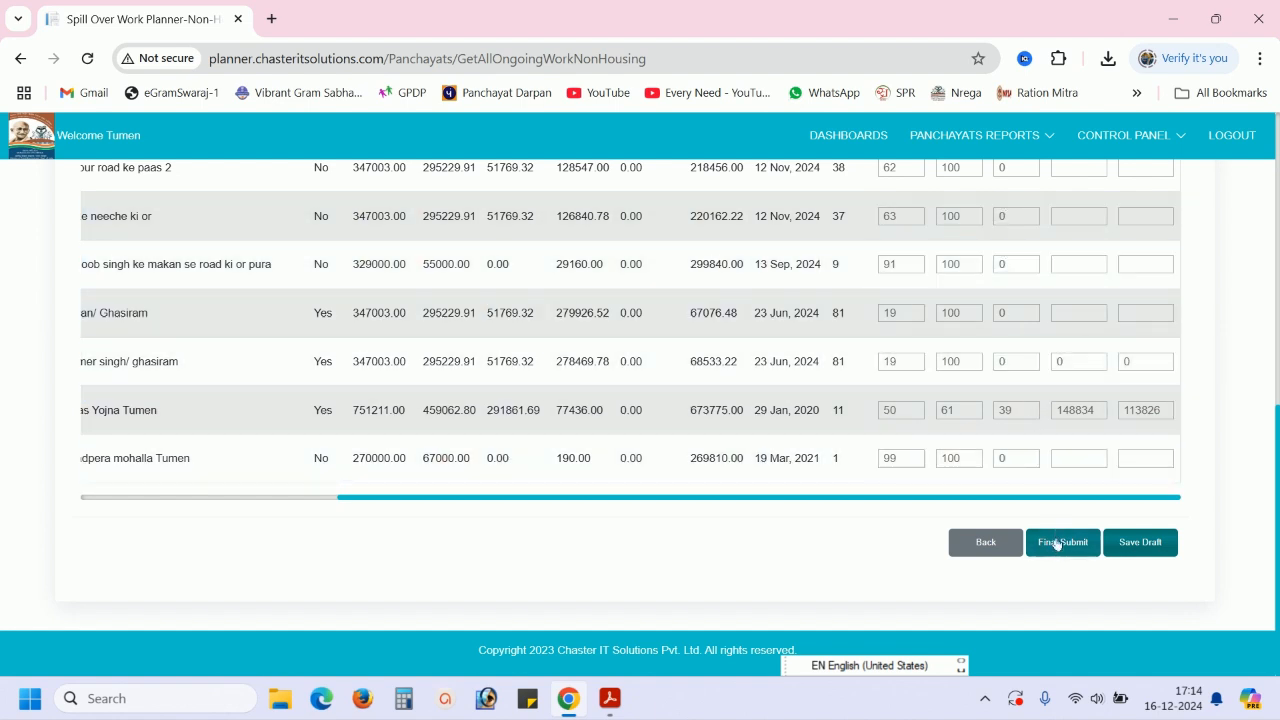
pyautogui.click(1057, 543)
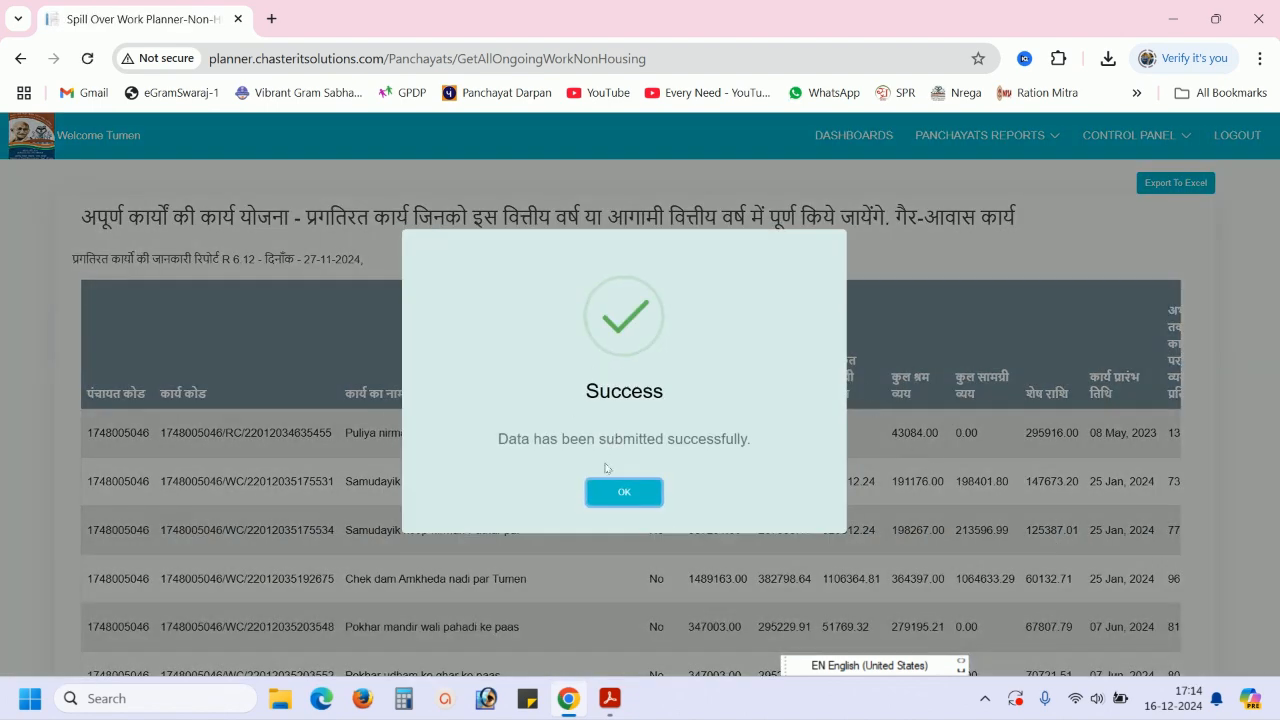
pyautogui.click(621, 495)
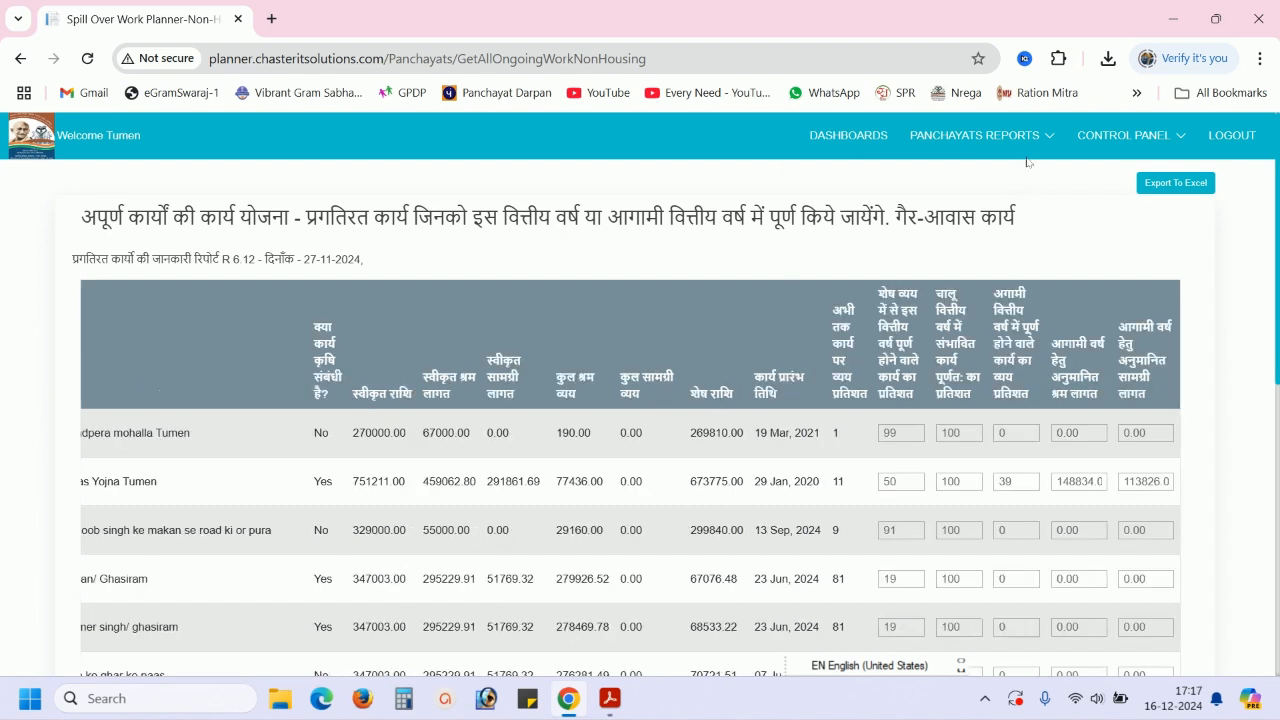
# Step: Open the Spill Over Work Planner - Housing and look through its ongoing PMAY-G house works
pyautogui.moveTo(1020, 140)
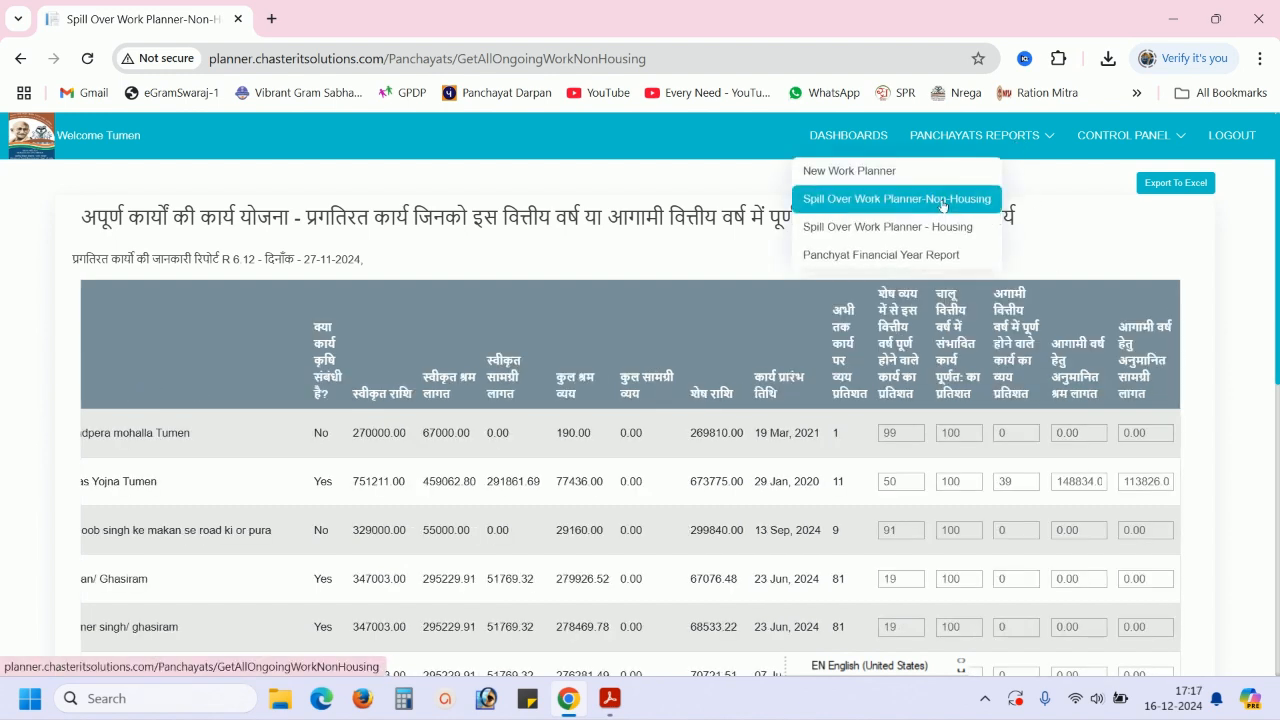
pyautogui.click(886, 229)
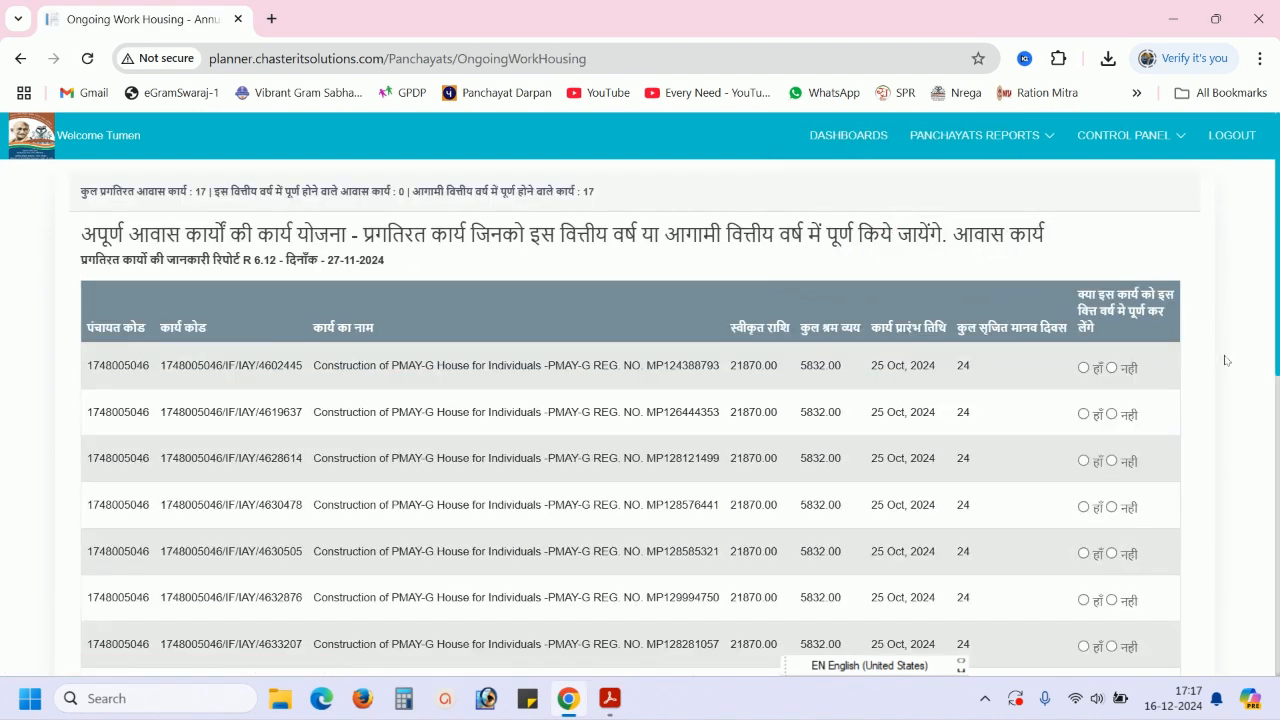
pyautogui.scroll(-6, 1227, 362)
pyautogui.scroll(6, 1231, 366)
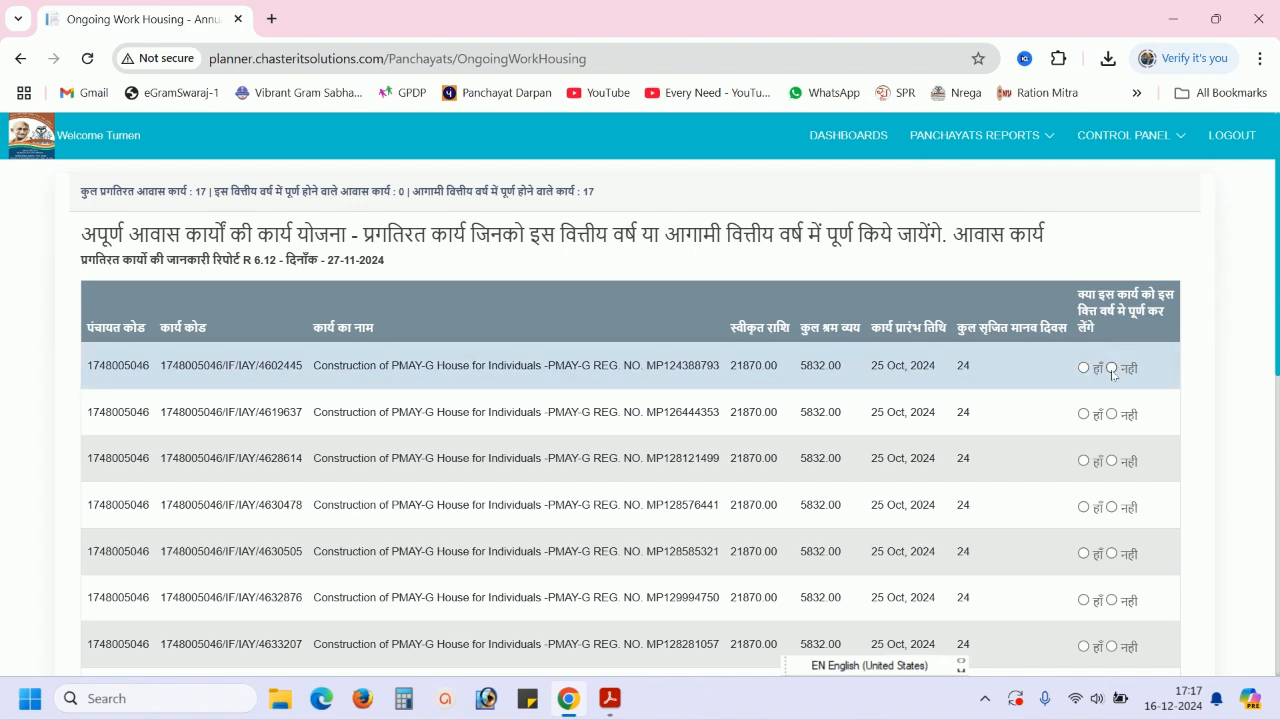
# Step: Mark every housing work as हाँ for completion this financial year and final-submit the housing spill-over plan
pyautogui.scroll(-7, 1183, 373)
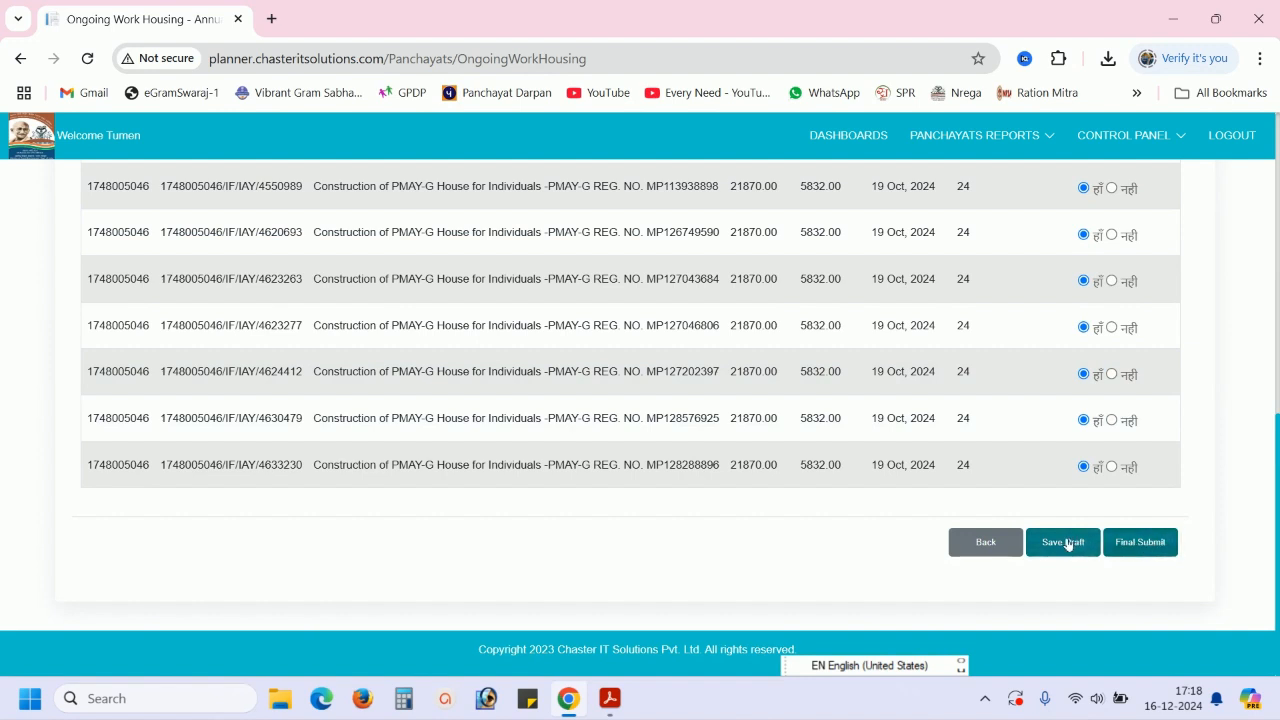
pyautogui.click(1140, 545)
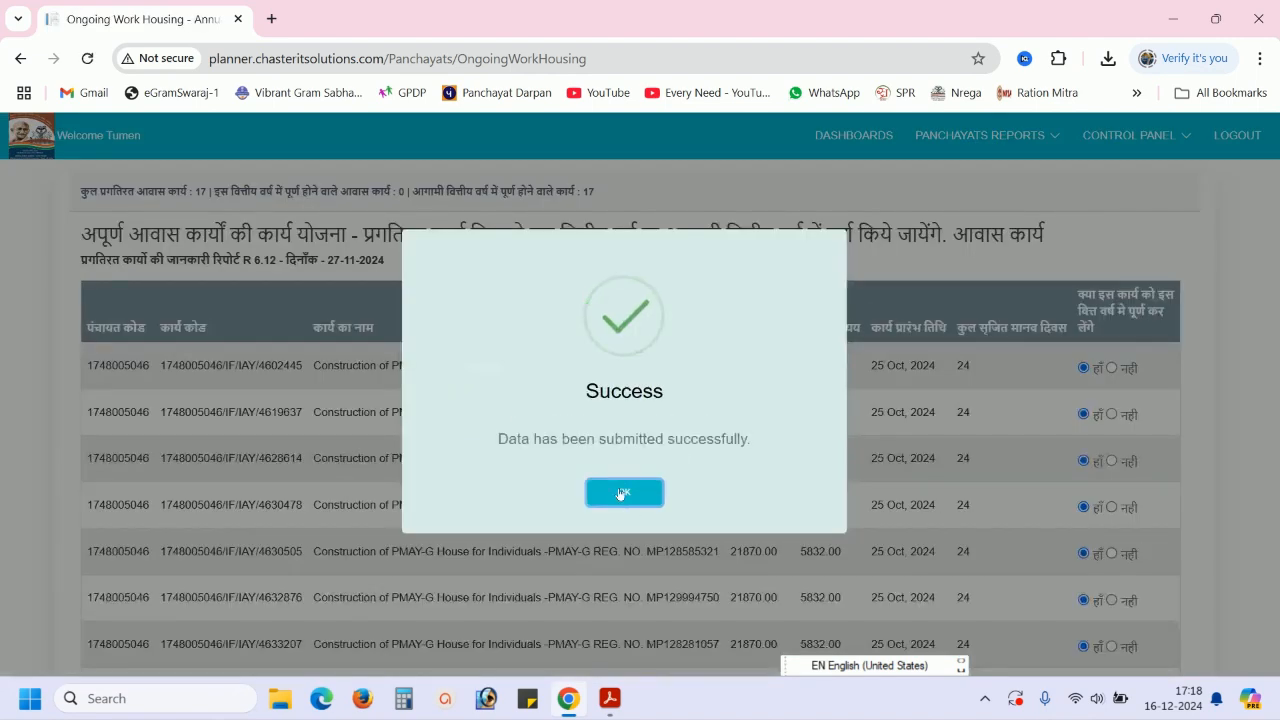
pyautogui.click(618, 487)
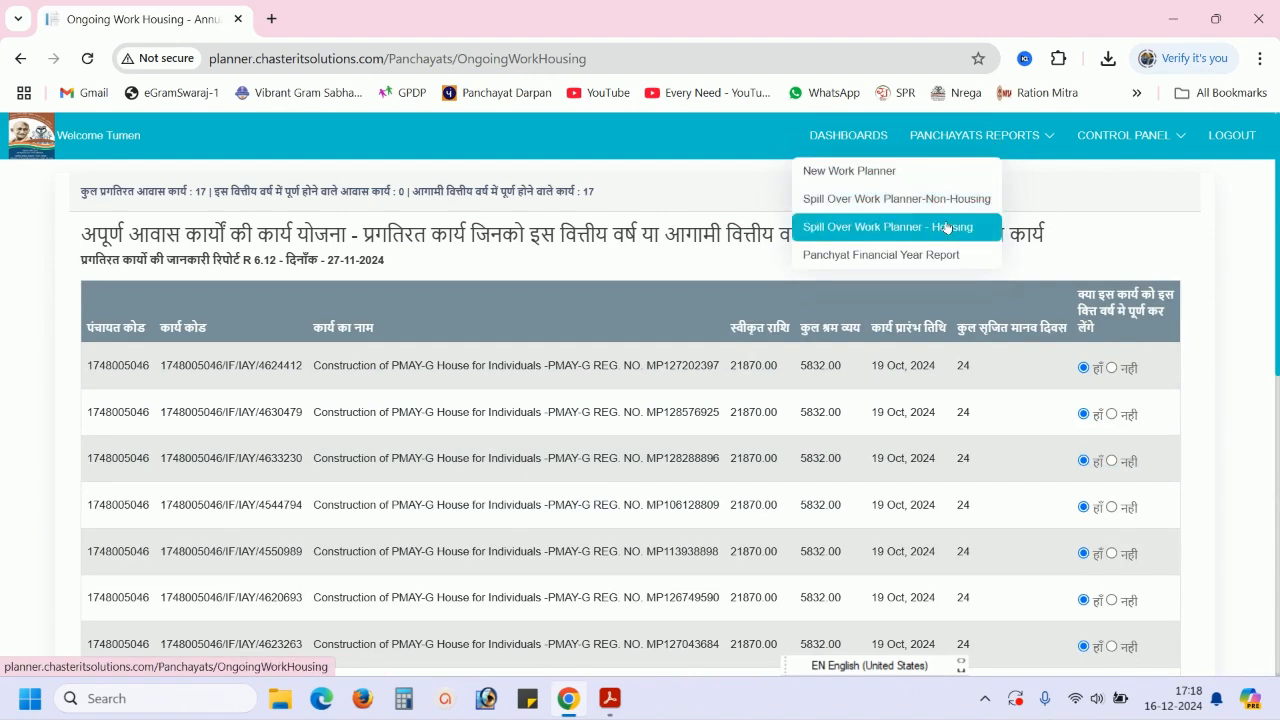
# Step: Open the New Work Planner for 2025-2026 and look through all the proposed structures with their unit costs and ratios
pyautogui.click(850, 173)
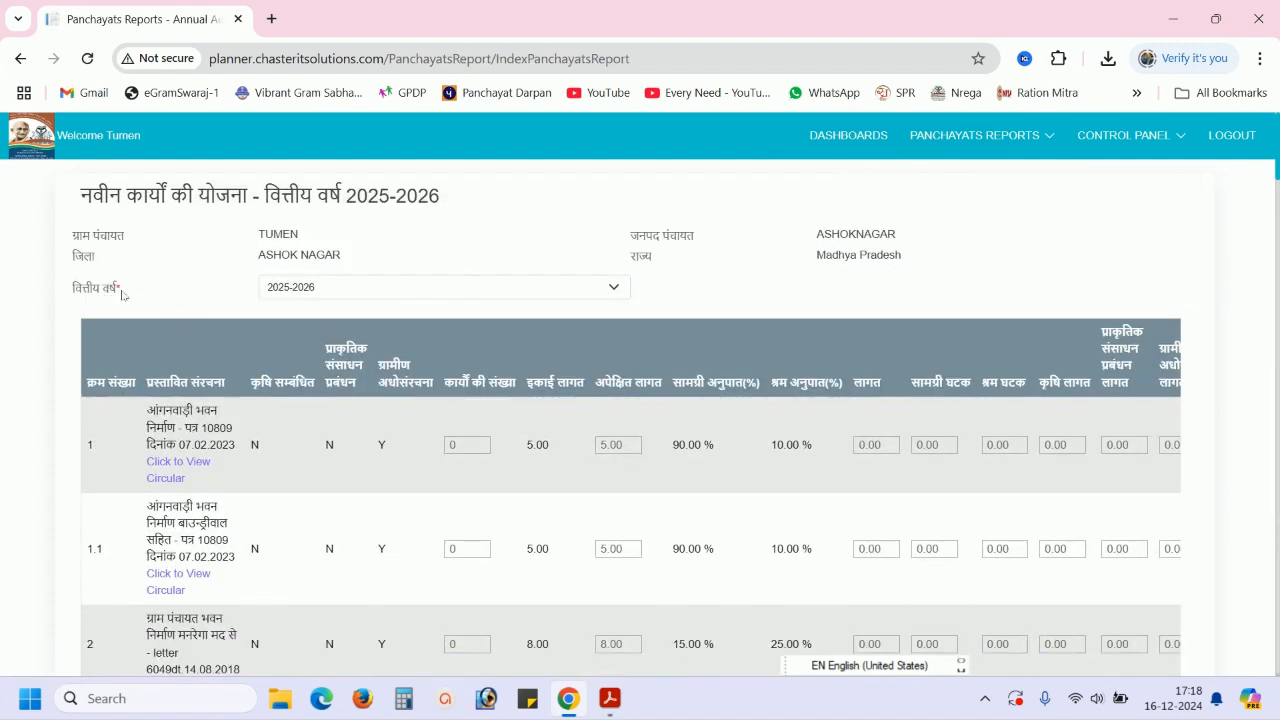
pyautogui.scroll(-5, 122, 294)
pyautogui.scroll(-12, 122, 294)
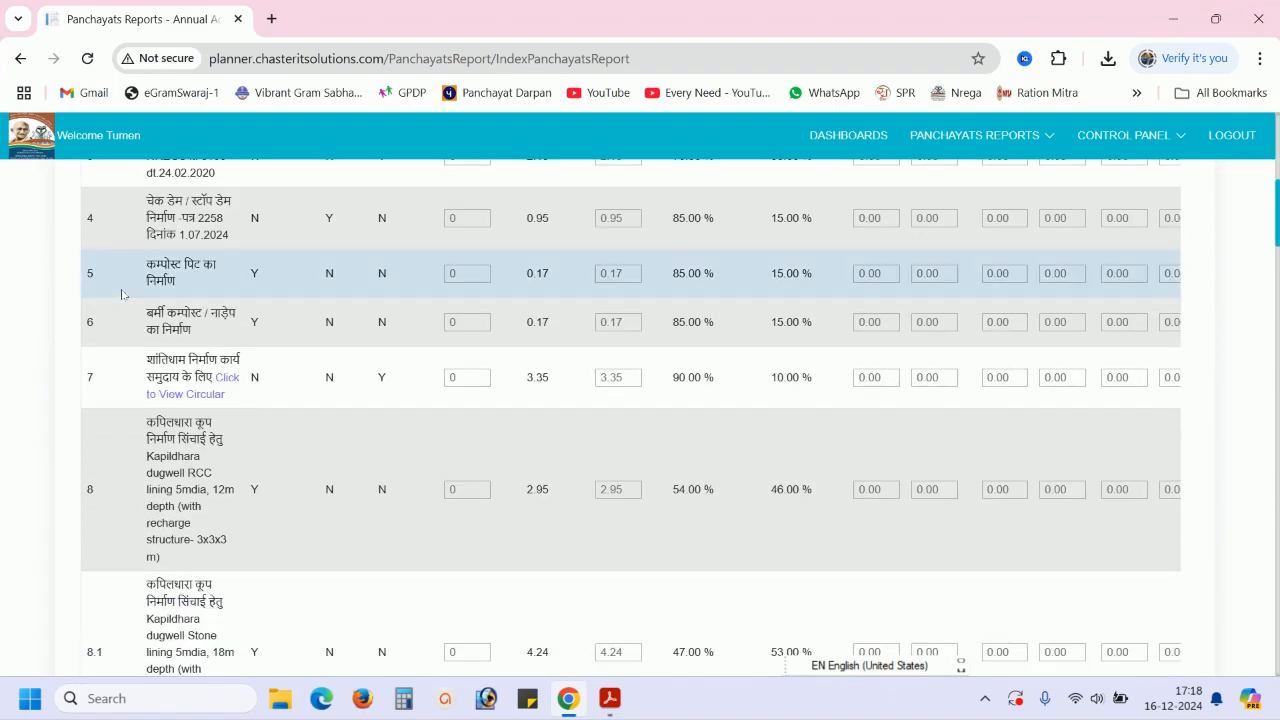
pyautogui.scroll(-15, 122, 294)
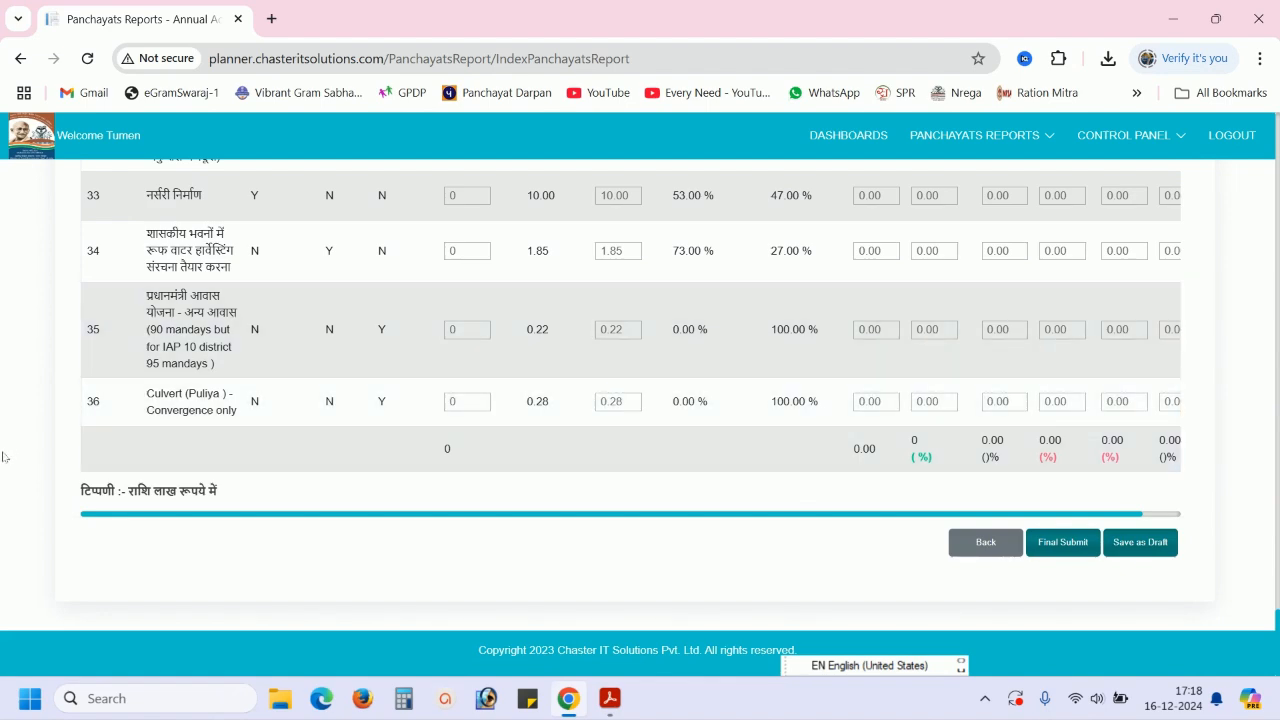
pyautogui.scroll(15, 2, 457)
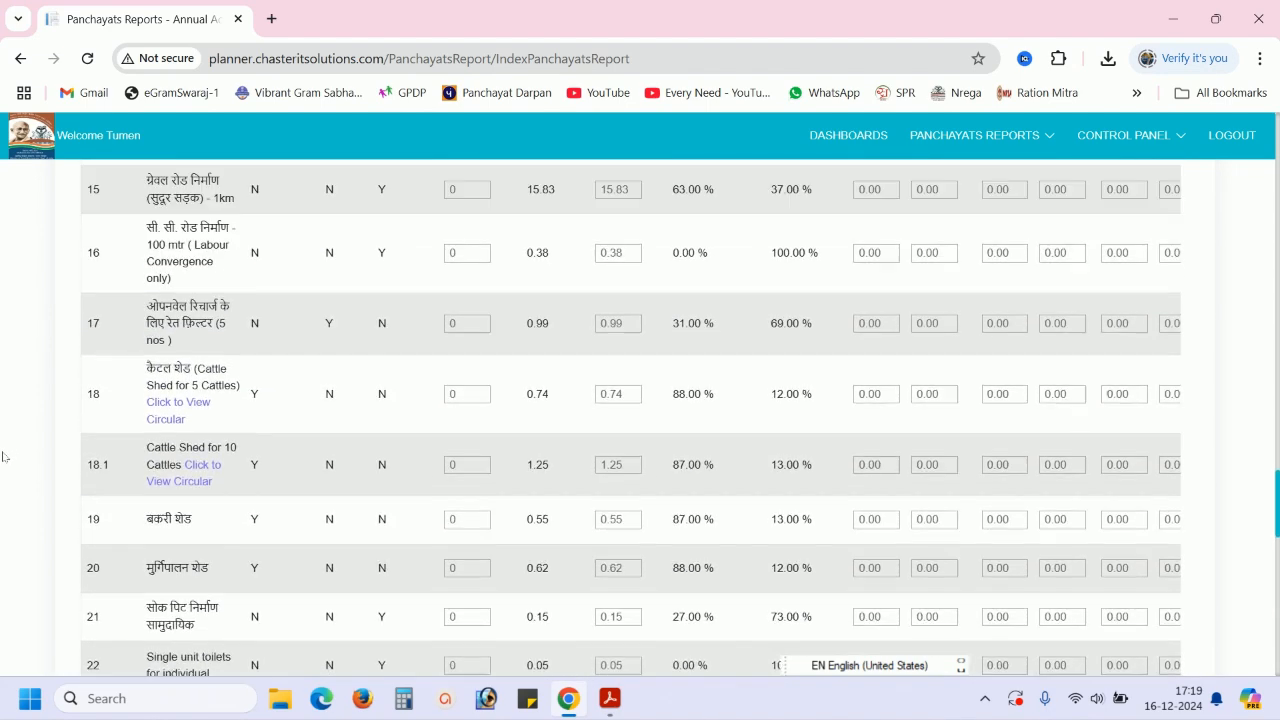
pyautogui.scroll(10, 2, 457)
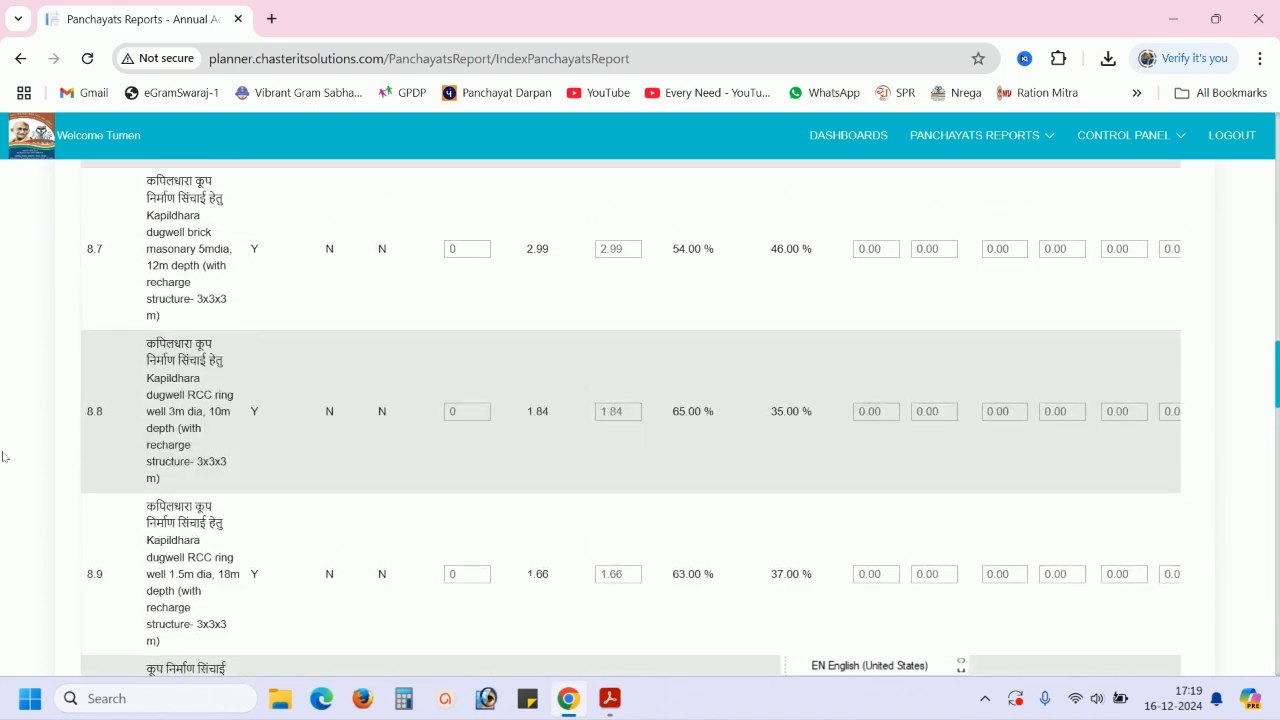
pyautogui.scroll(10, 2, 457)
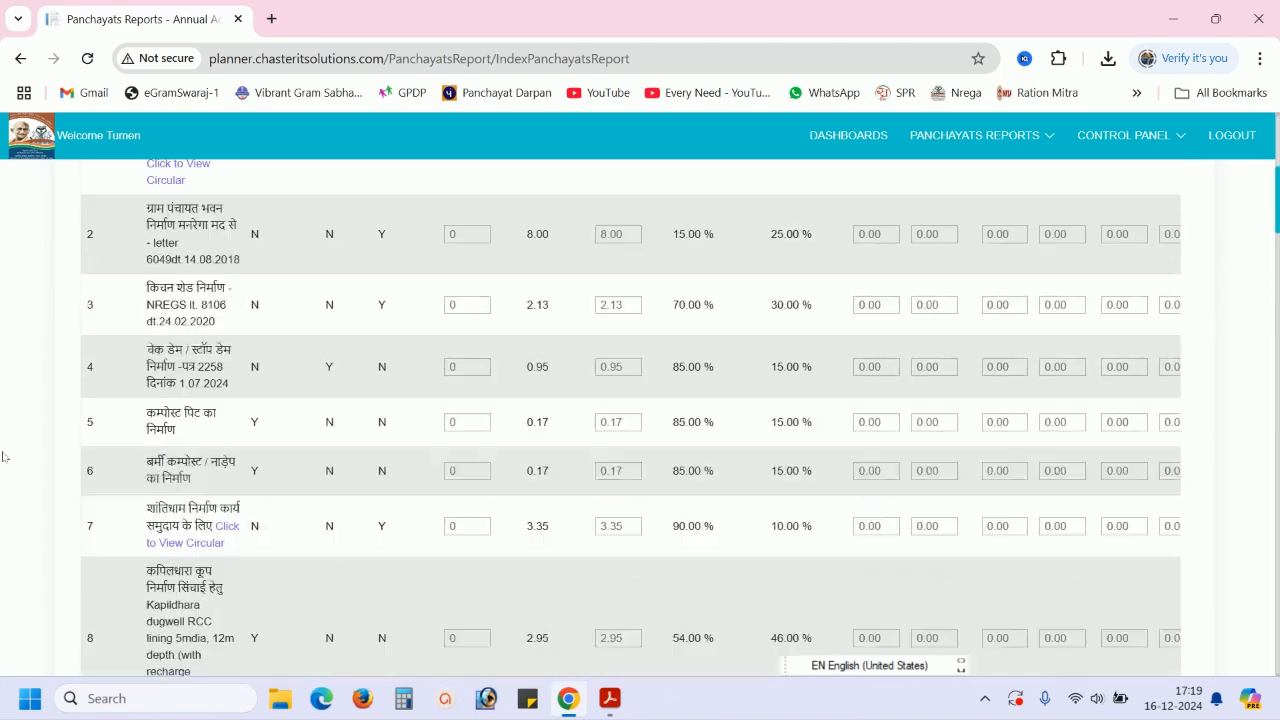
pyautogui.scroll(5, 2, 457)
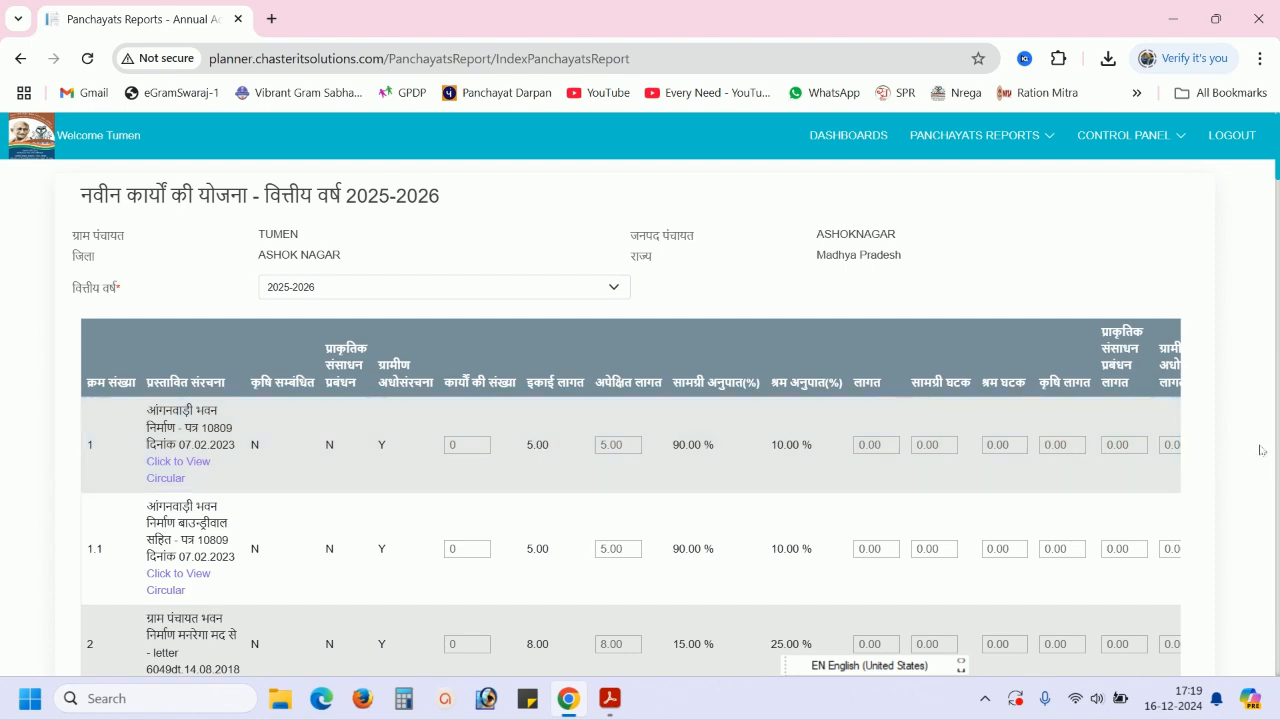
pyautogui.scroll(-15, 1256, 444)
pyautogui.scroll(15, 1257, 441)
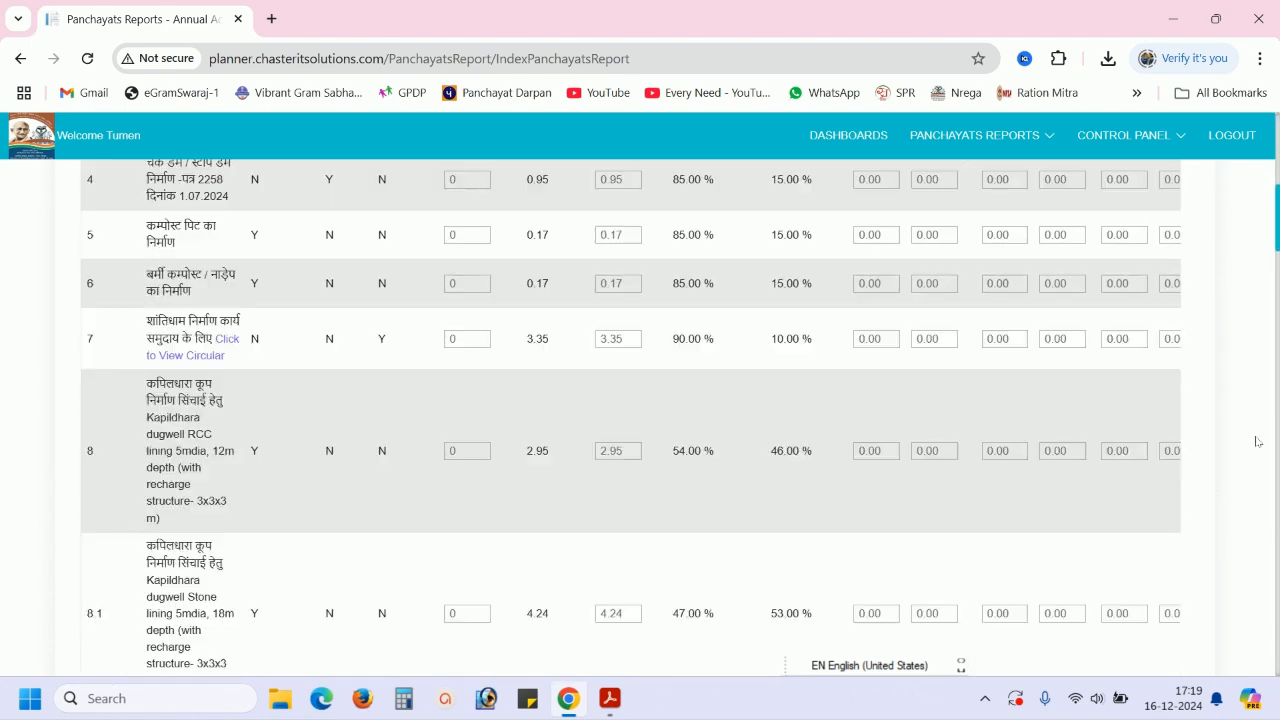
# Step: Examine the labour component, material component and agriculture cost columns of the new work plan
pyautogui.hscroll(1, 1064, 487)
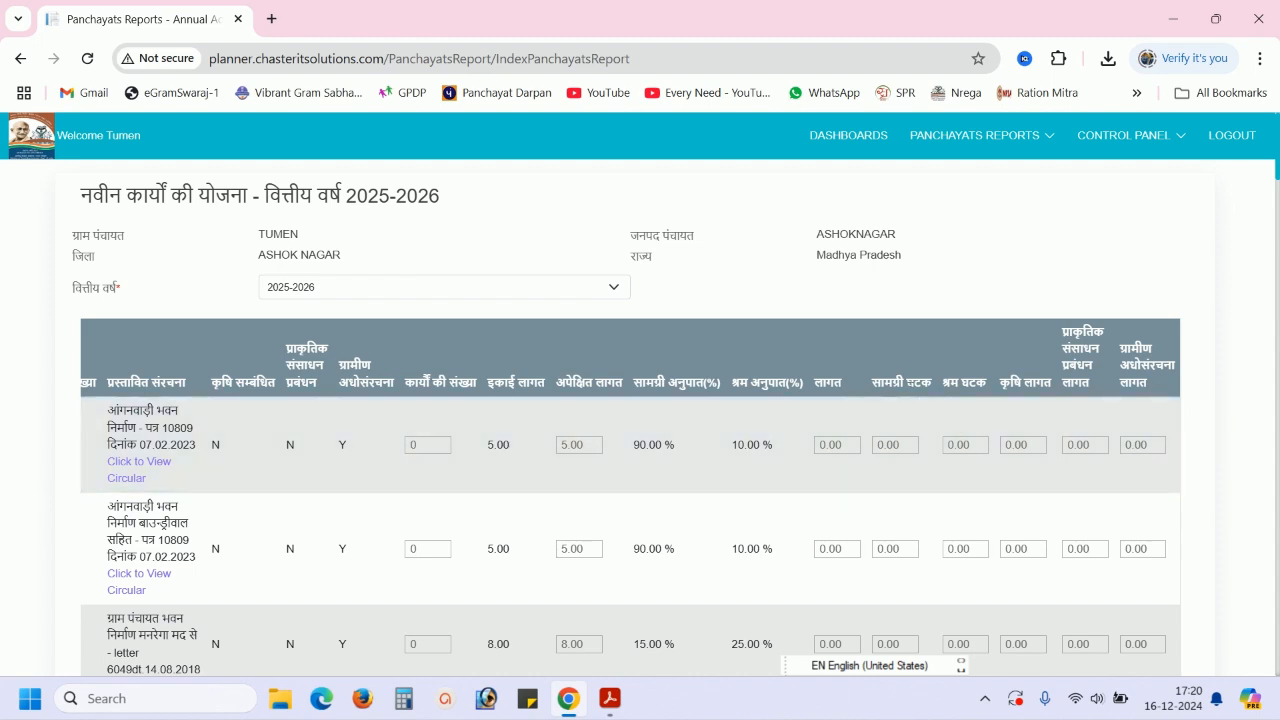
pyautogui.tripleClick(955, 382)
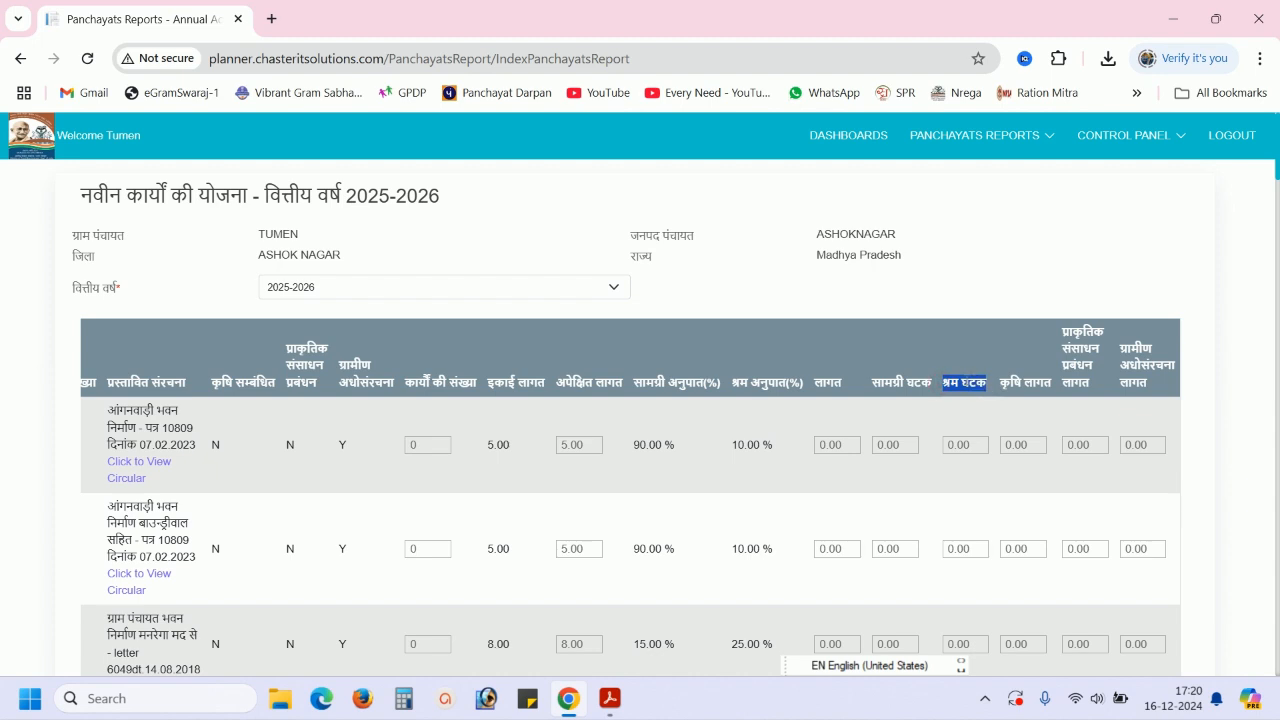
pyautogui.moveTo(871, 384); pyautogui.dragTo(912, 384)
pyautogui.click(899, 382)
pyautogui.moveTo(1000, 382); pyautogui.dragTo(1052, 382)
pyautogui.click(1050, 382)
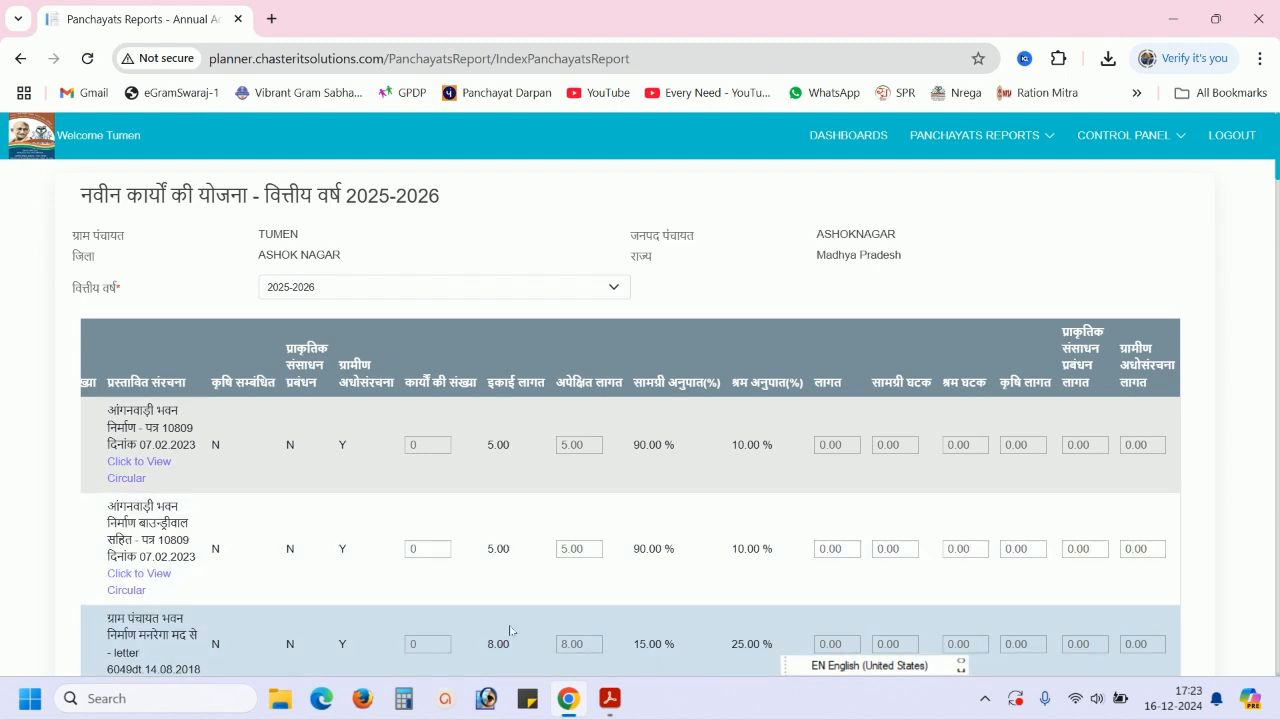
pyautogui.moveTo(496, 606); pyautogui.dragTo(493, 591)
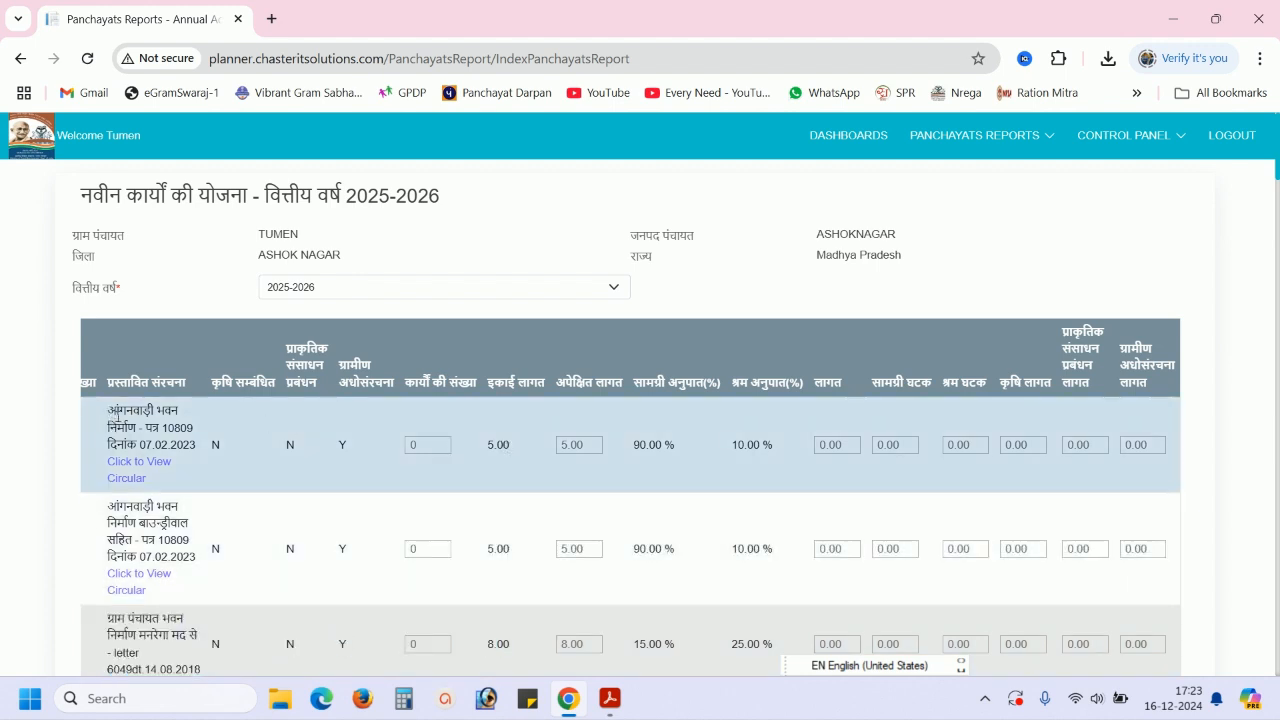
# Step: Set the number of works to 1 for the Anganwadi building construction without boundary wall (आंगनवाड़ी भवन निर्माण)
pyautogui.click(427, 444)
pyautogui.doubleClick(427, 444)
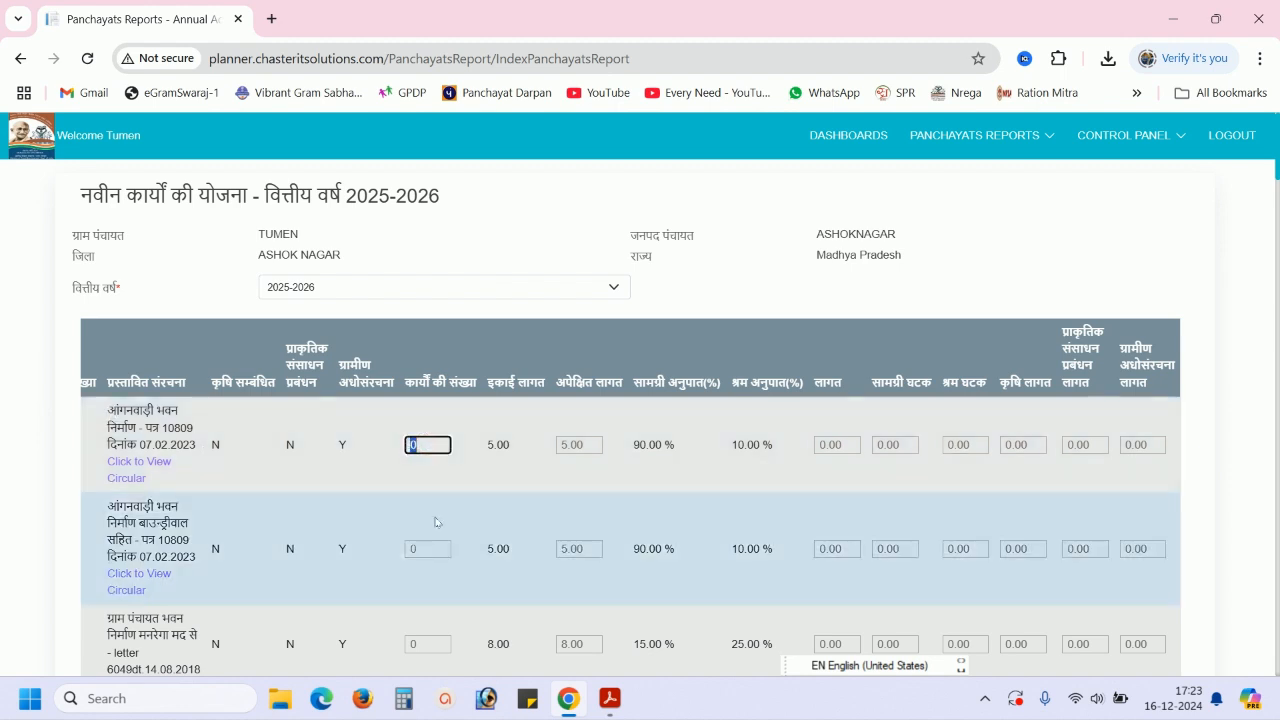
pyautogui.write('1')
pyautogui.click(501, 492)
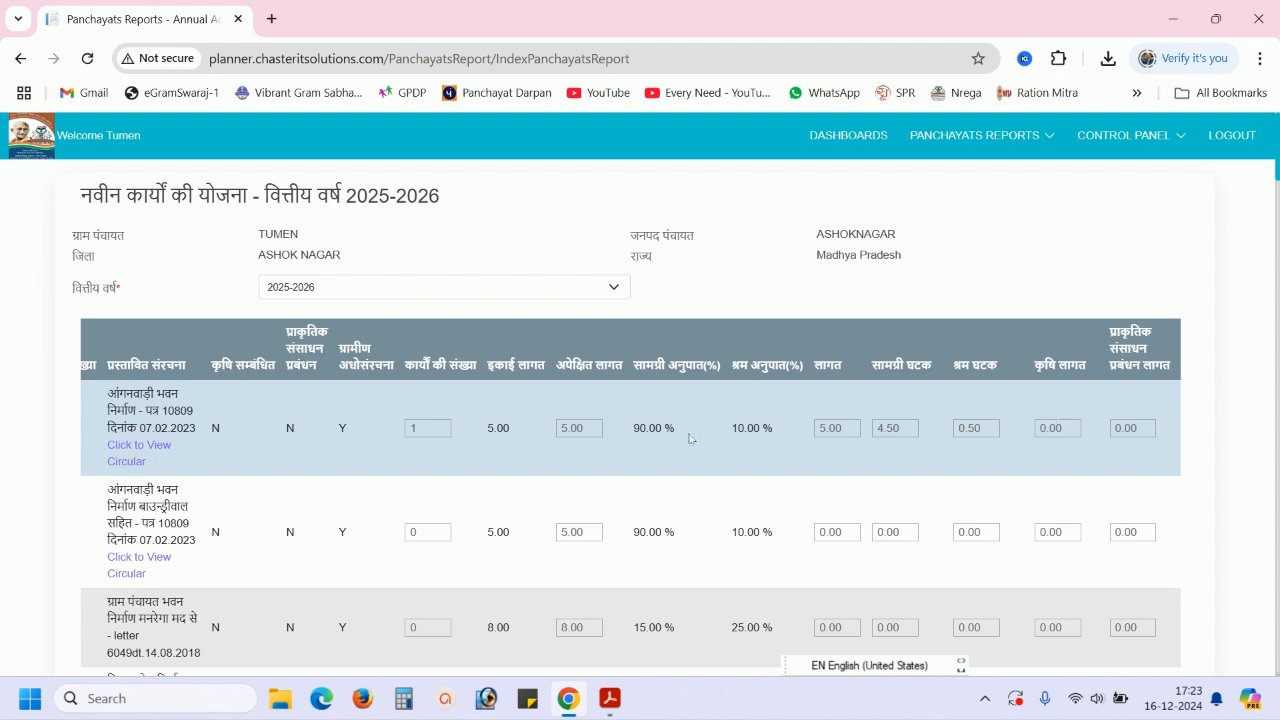
# Step: Set the number of works to 10 for the 1000 cum farm pond construction (खेत तालाब निर्माण)
pyautogui.scroll(-10, 534, 451)
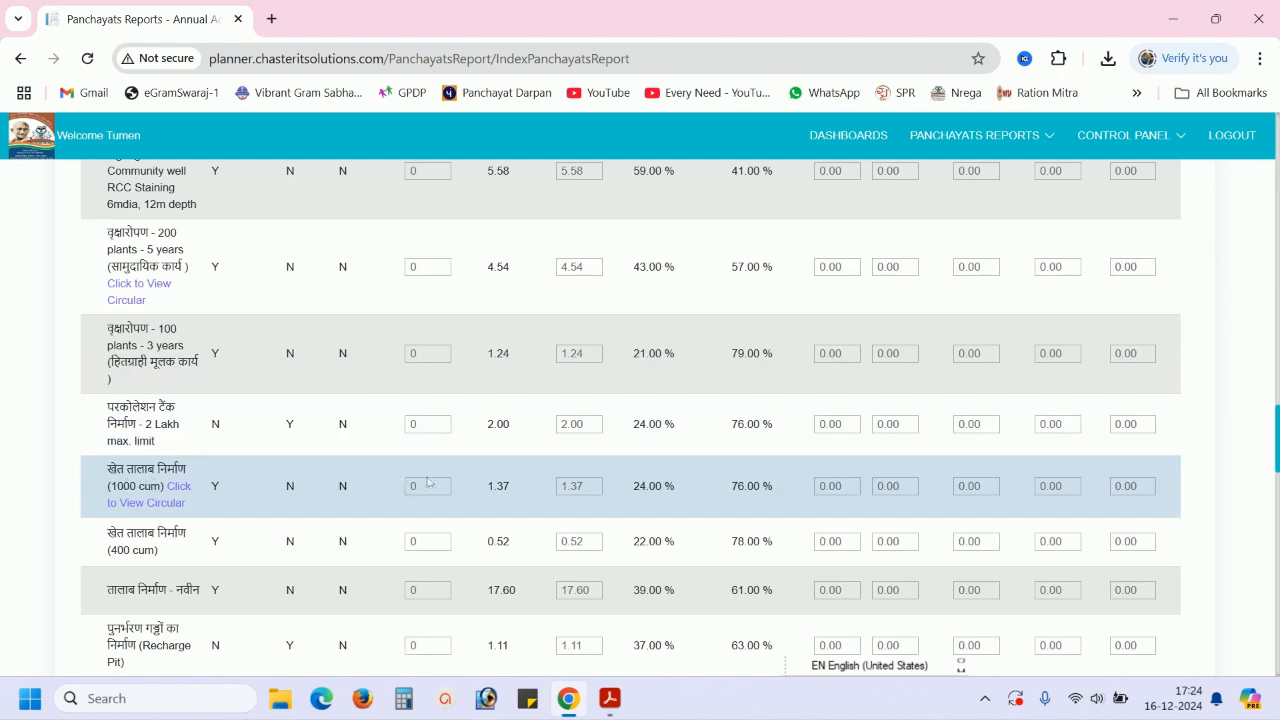
pyautogui.moveTo(428, 485); pyautogui.dragTo(401, 481)
pyautogui.write('10')
pyautogui.click(383, 464)
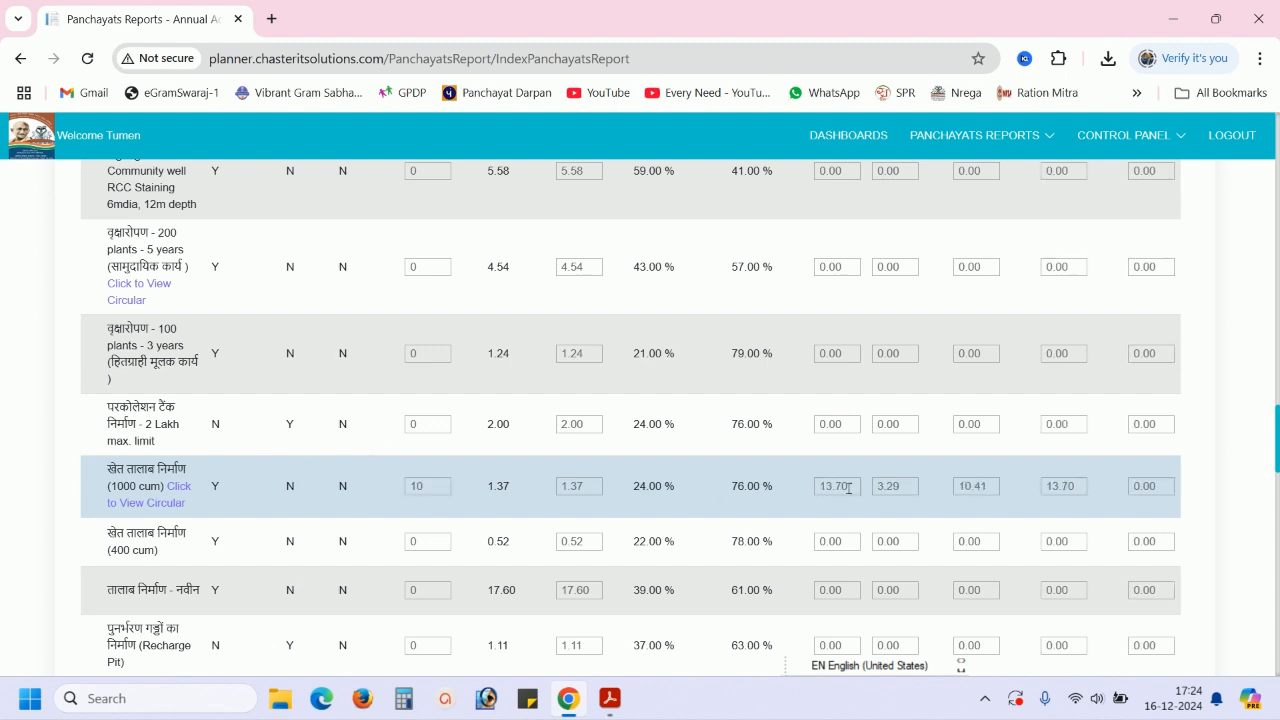
# Step: Check the plan's totals row for cost, material, labour and category shares, and save the new work plan as a draft
pyautogui.scroll(-1, 1137, 493)
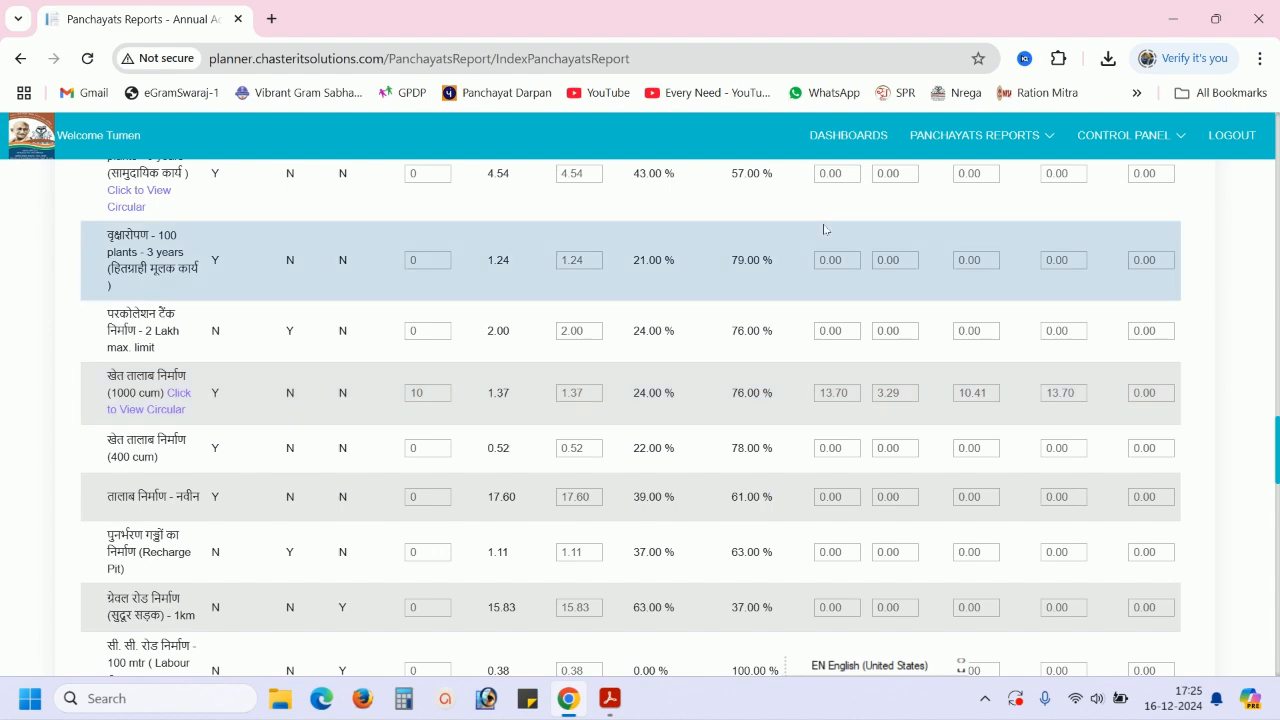
pyautogui.scroll(-5, 1112, 373)
pyautogui.scroll(-10, 1112, 373)
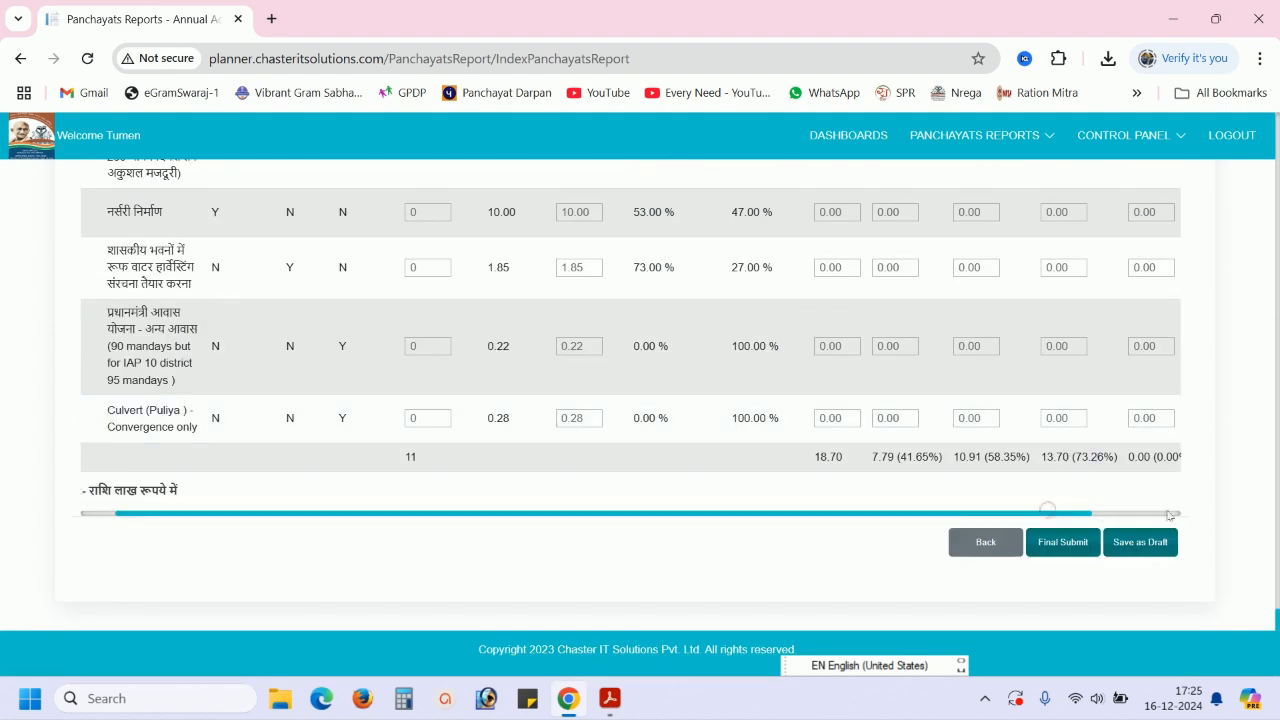
pyautogui.click(1137, 513)
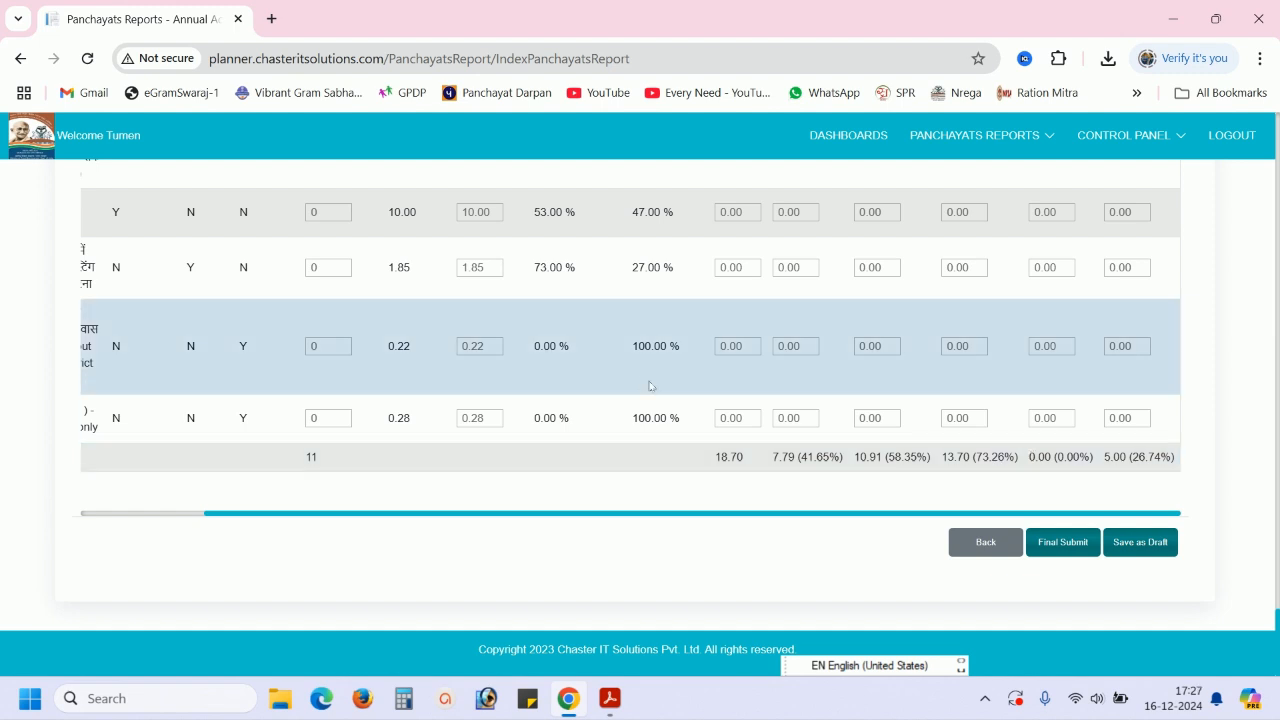
pyautogui.doubleClick(716, 460)
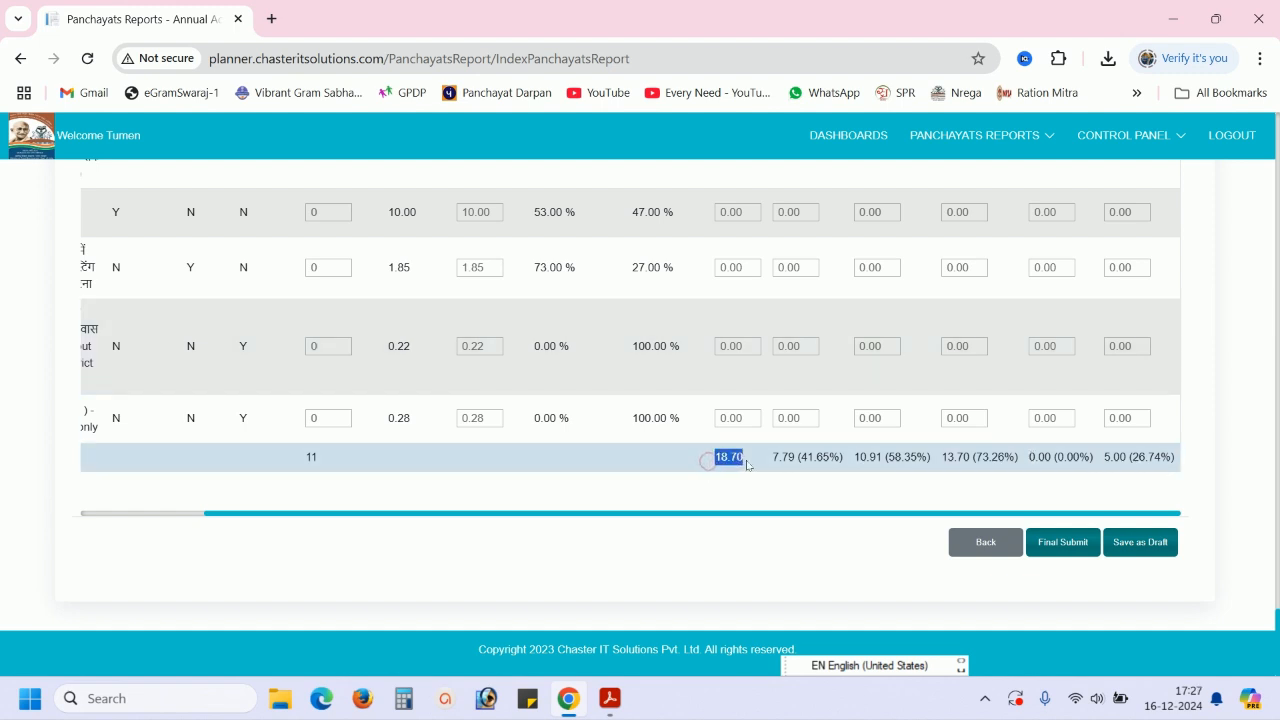
pyautogui.click(726, 460)
pyautogui.moveTo(812, 456); pyautogui.dragTo(788, 456)
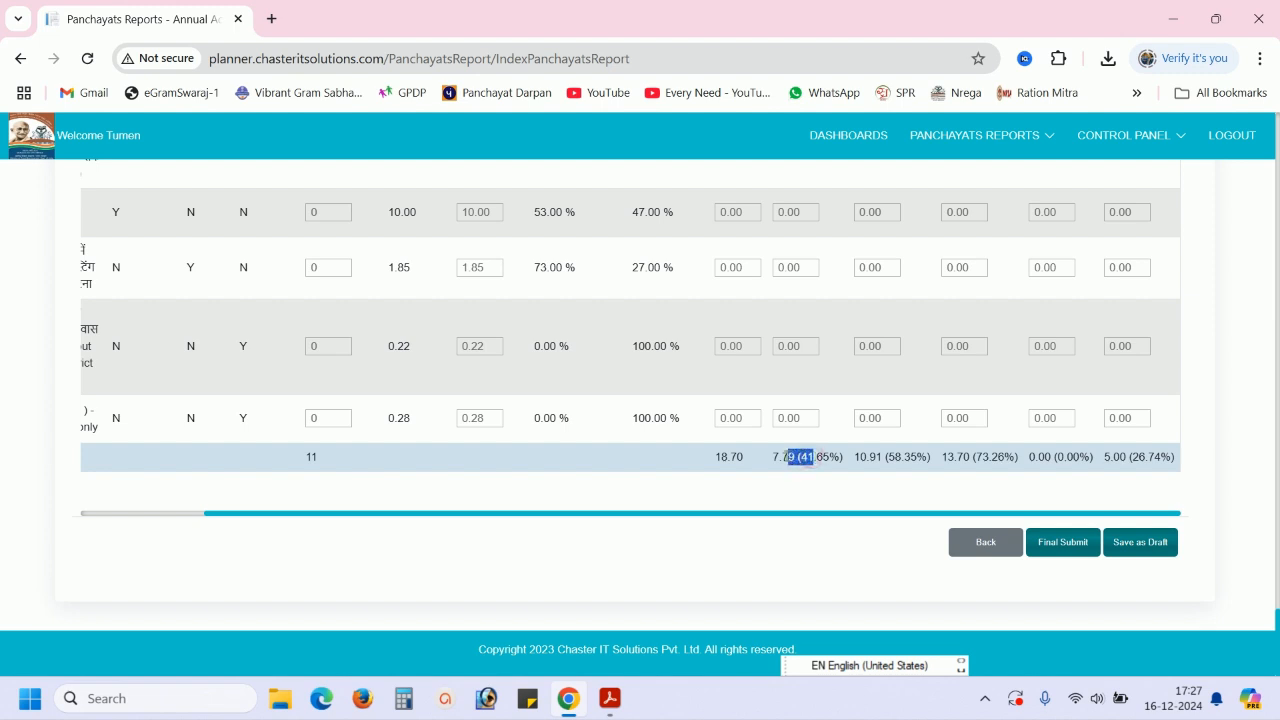
pyautogui.click(790, 456)
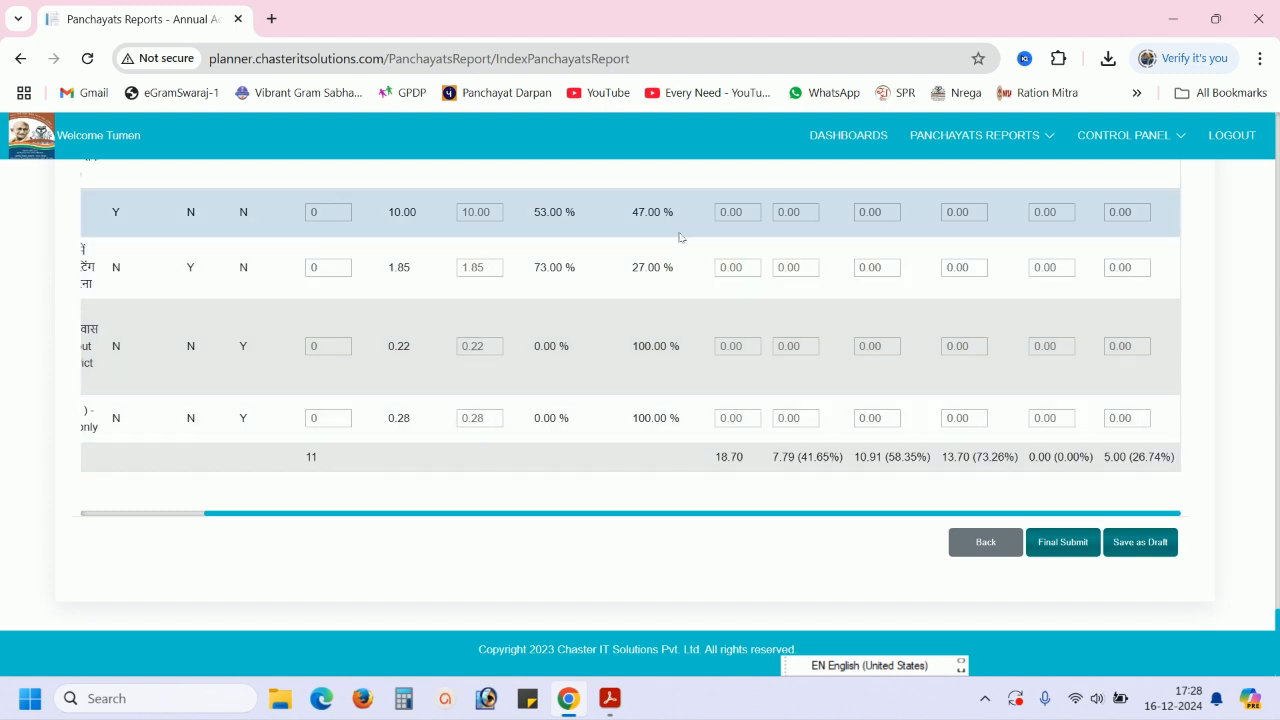
pyautogui.click(1137, 549)
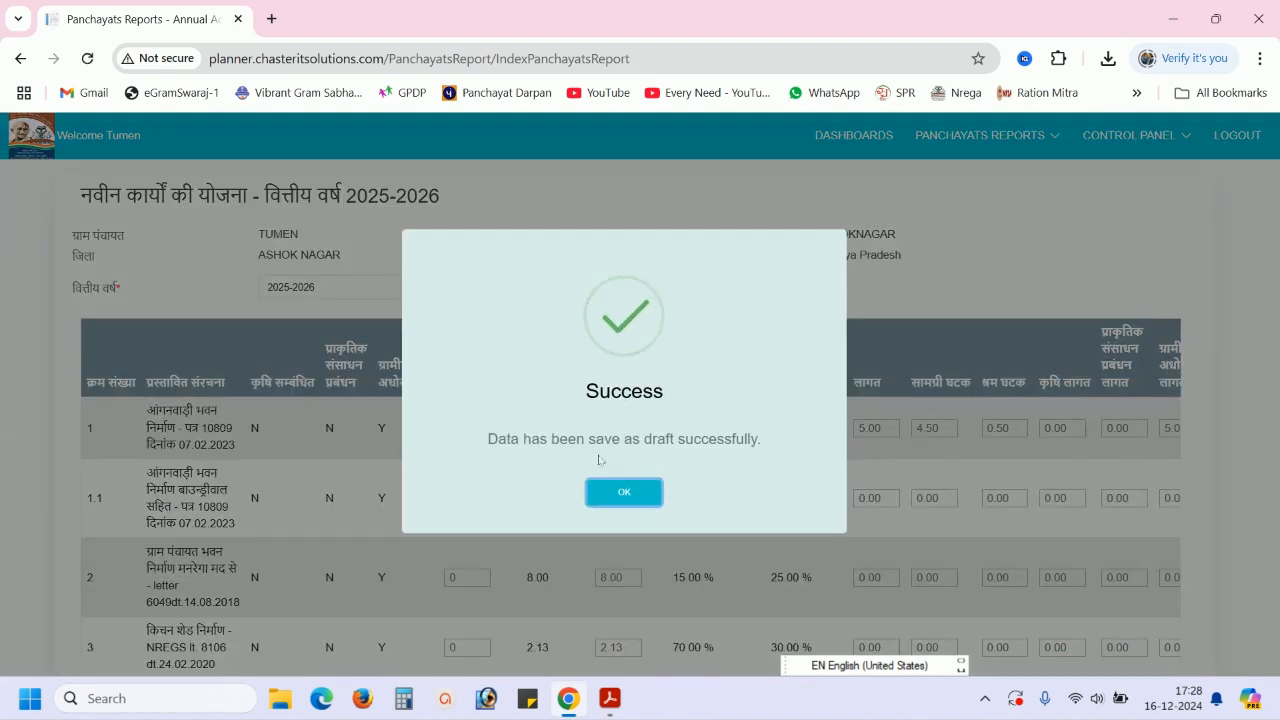
pyautogui.click(625, 495)
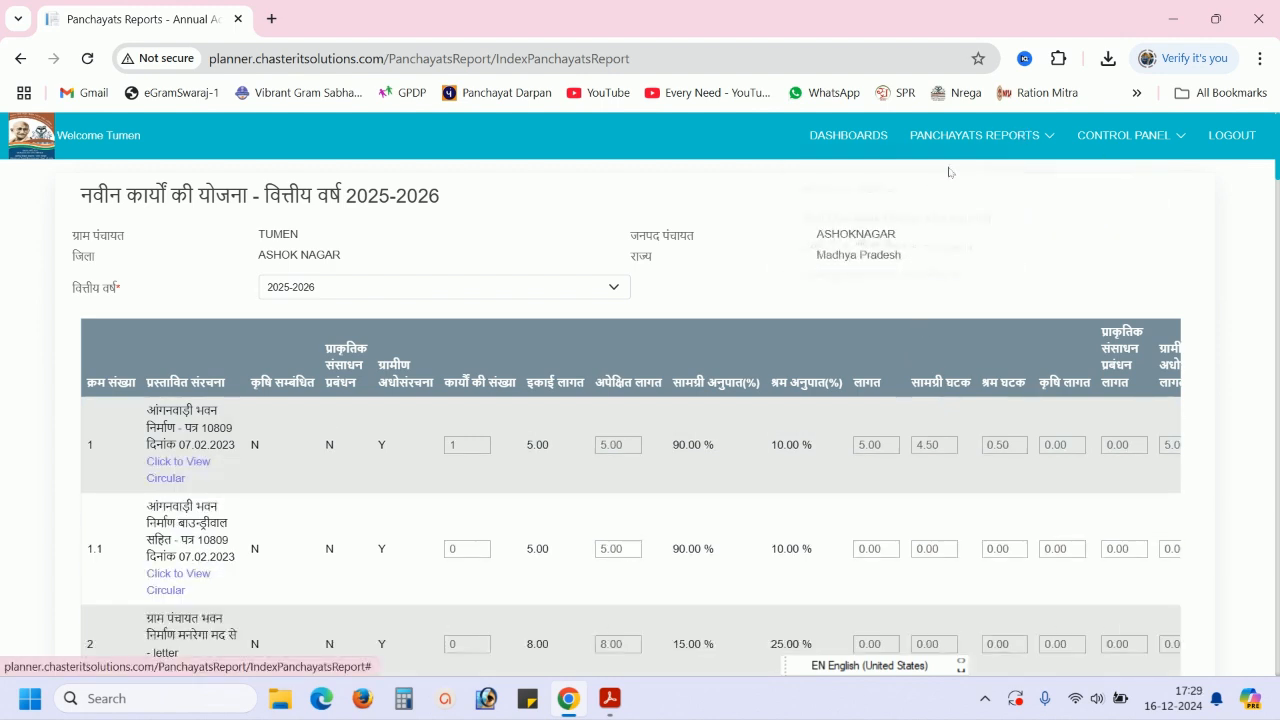
# Step: Open the Panchayat Financial Year Report and review its labour budget, spill-over, new work and combined plan sections for 2025-26
pyautogui.moveTo(1000, 163)
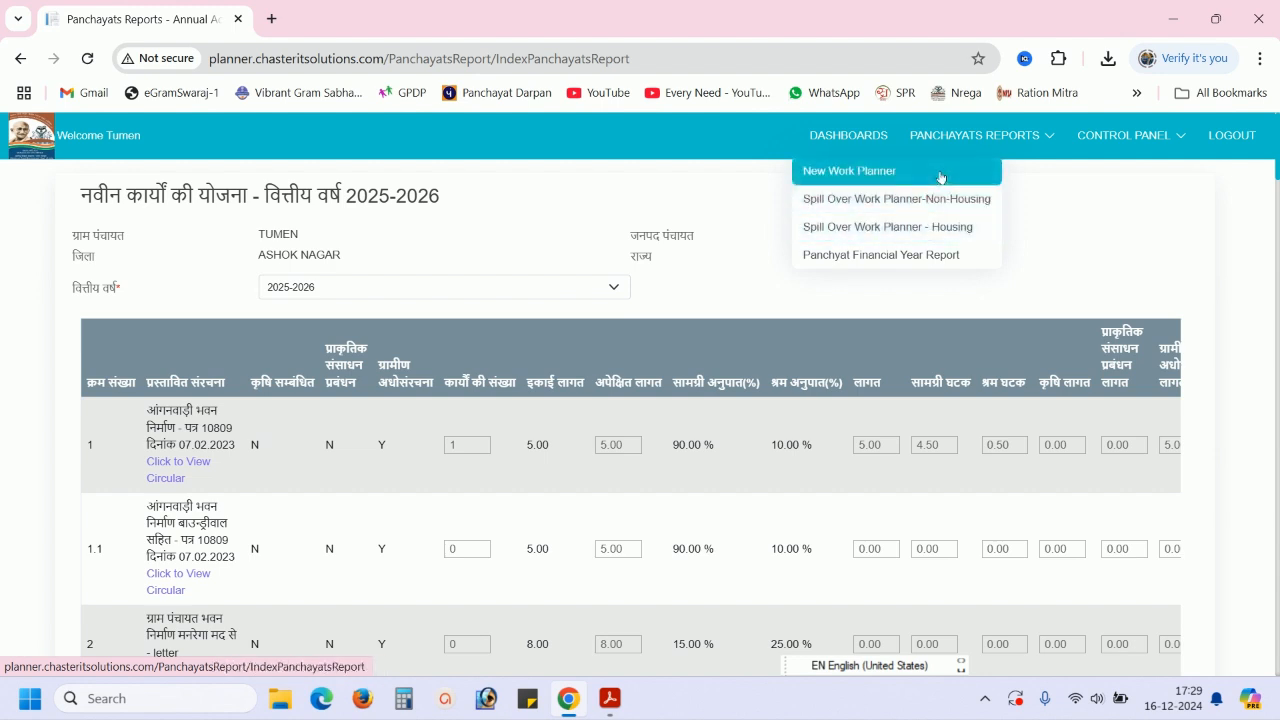
pyautogui.click(929, 258)
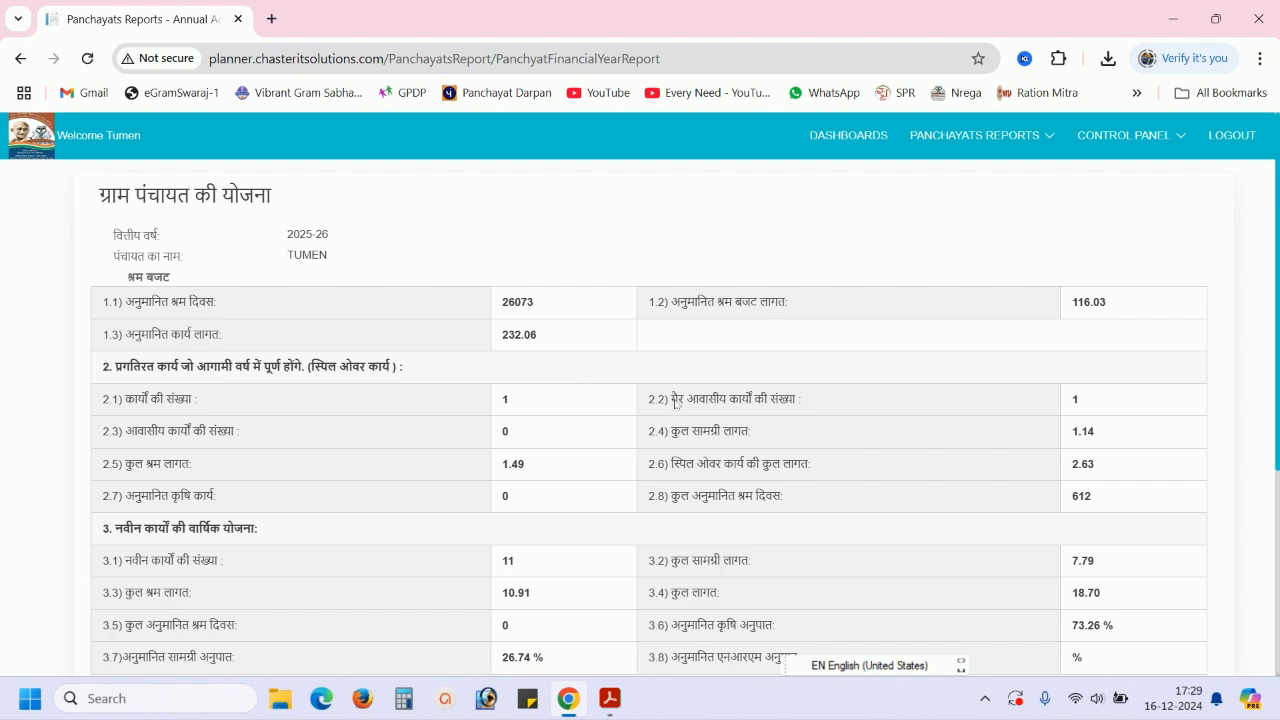
pyautogui.scroll(-2, 673, 398)
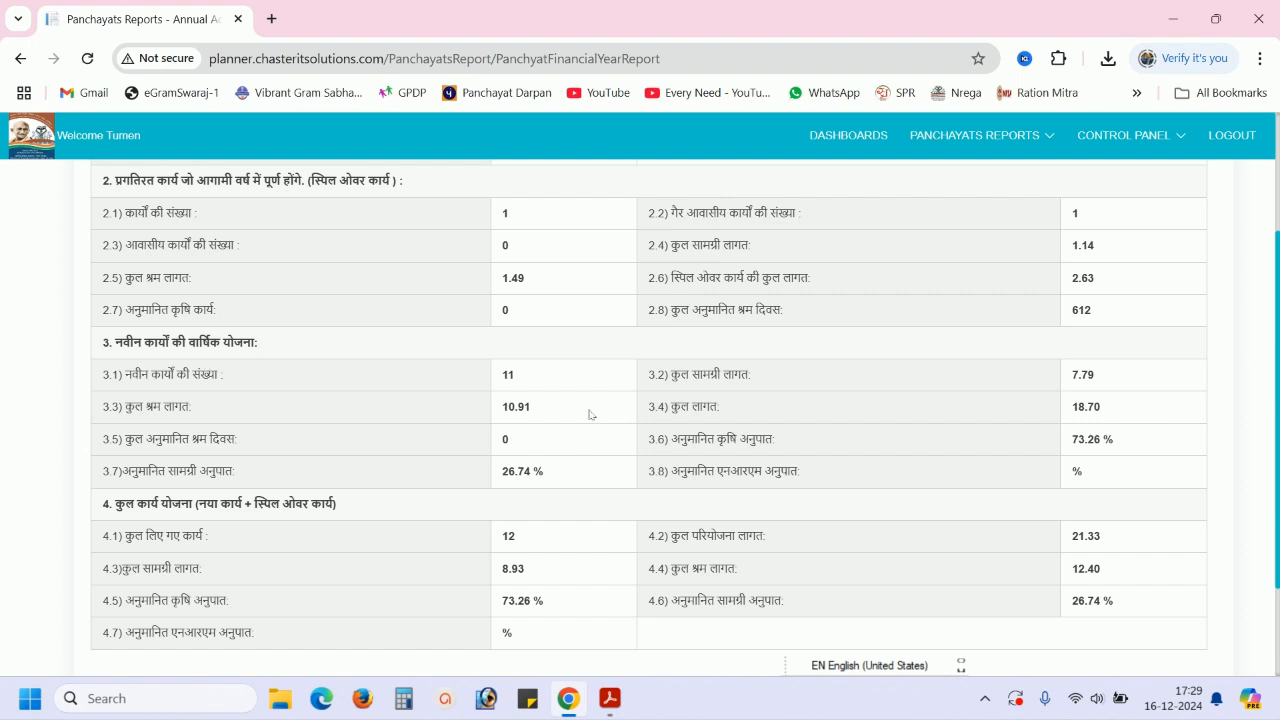
pyautogui.scroll(-1, 593, 415)
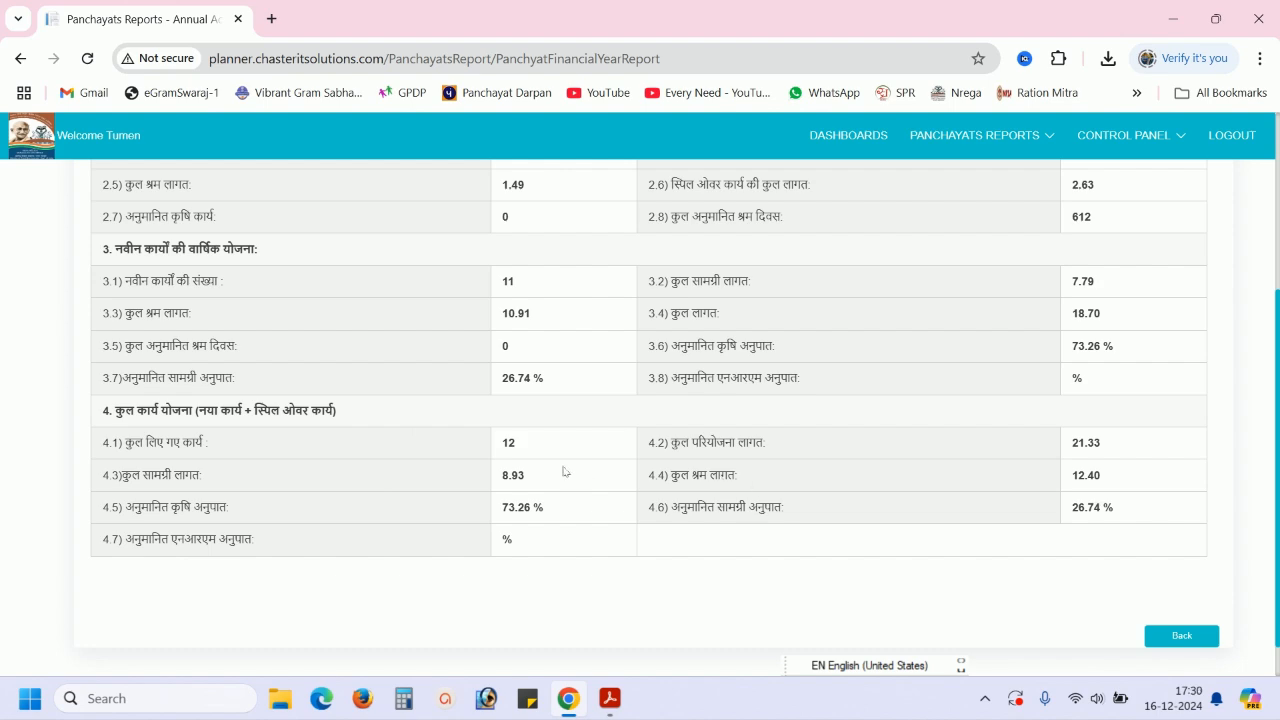
pyautogui.scroll(-1, 564, 471)
pyautogui.scroll(4, 740, 400)
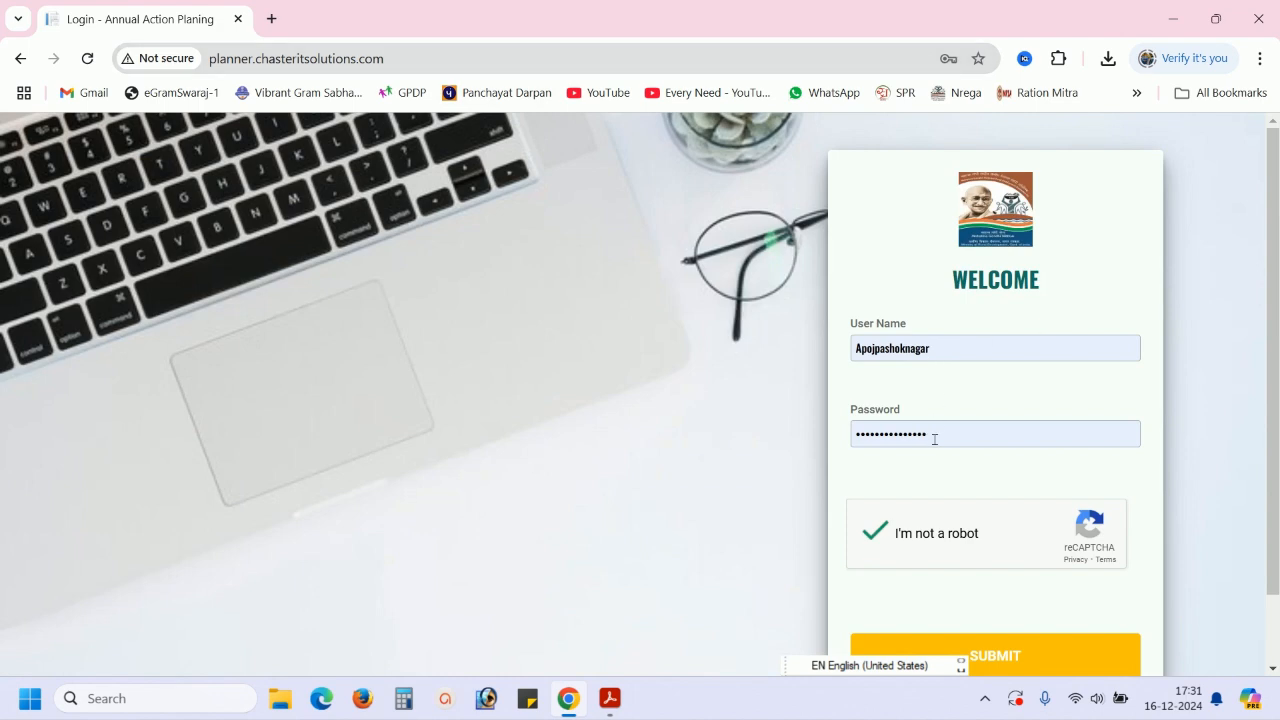
# Step: Log in with the block-level account, look over the available block reports, and open the list of users
pyautogui.click(1010, 656)
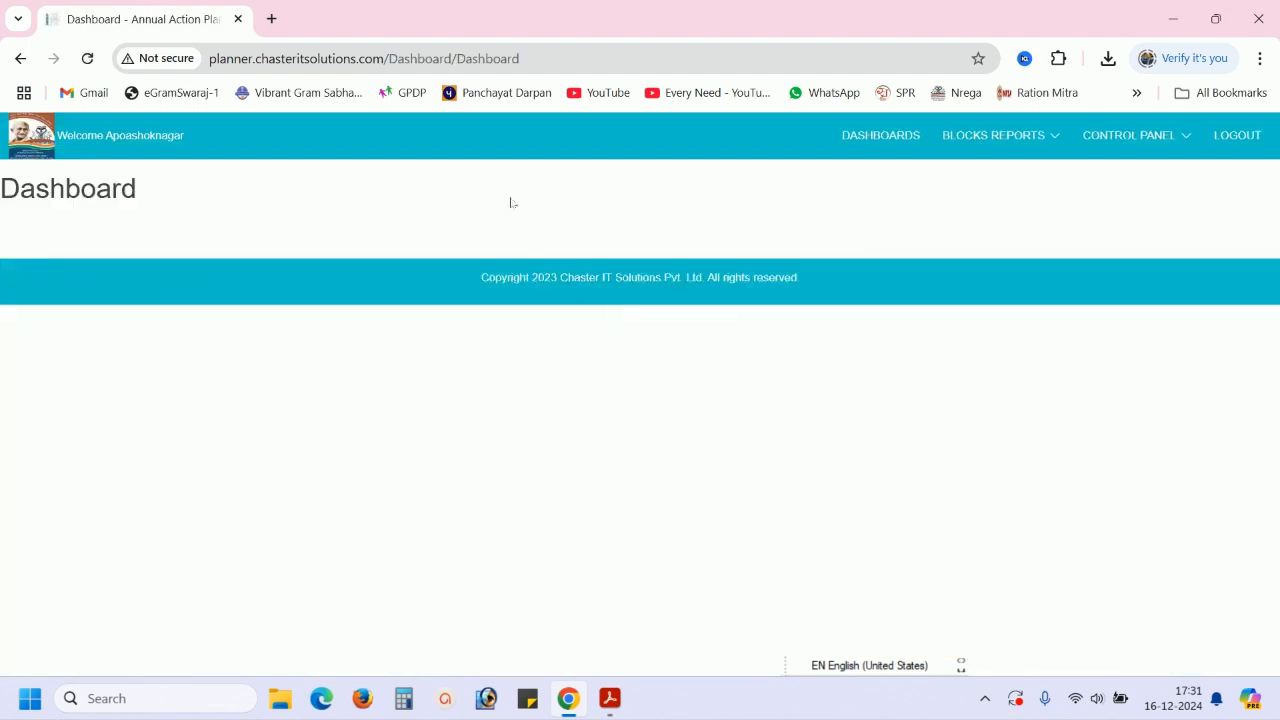
pyautogui.click(1025, 140)
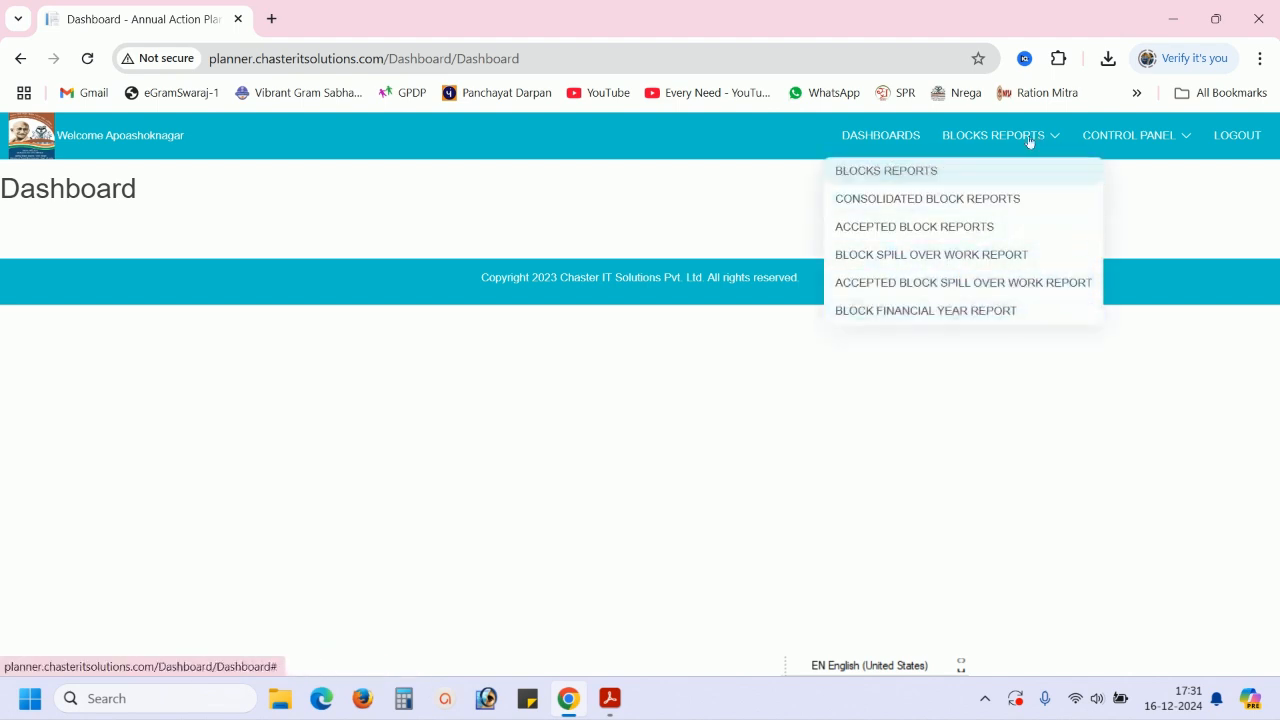
pyautogui.click(1143, 136)
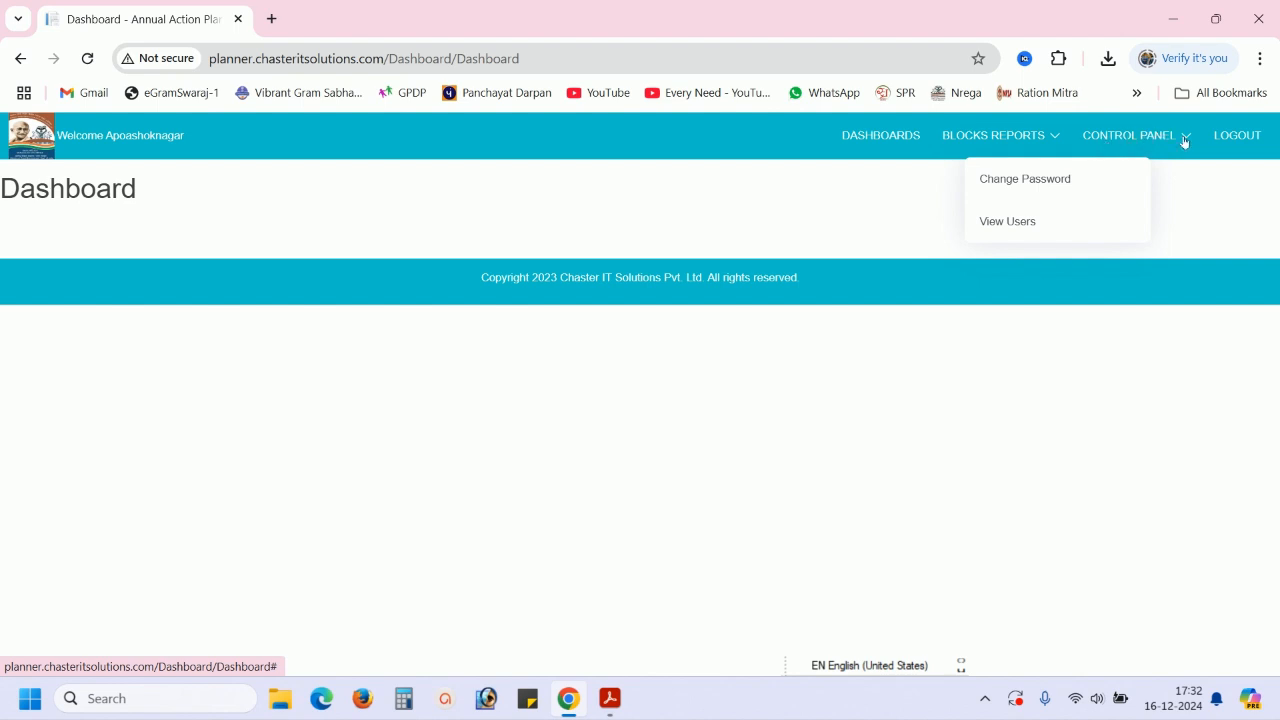
pyautogui.click(1013, 222)
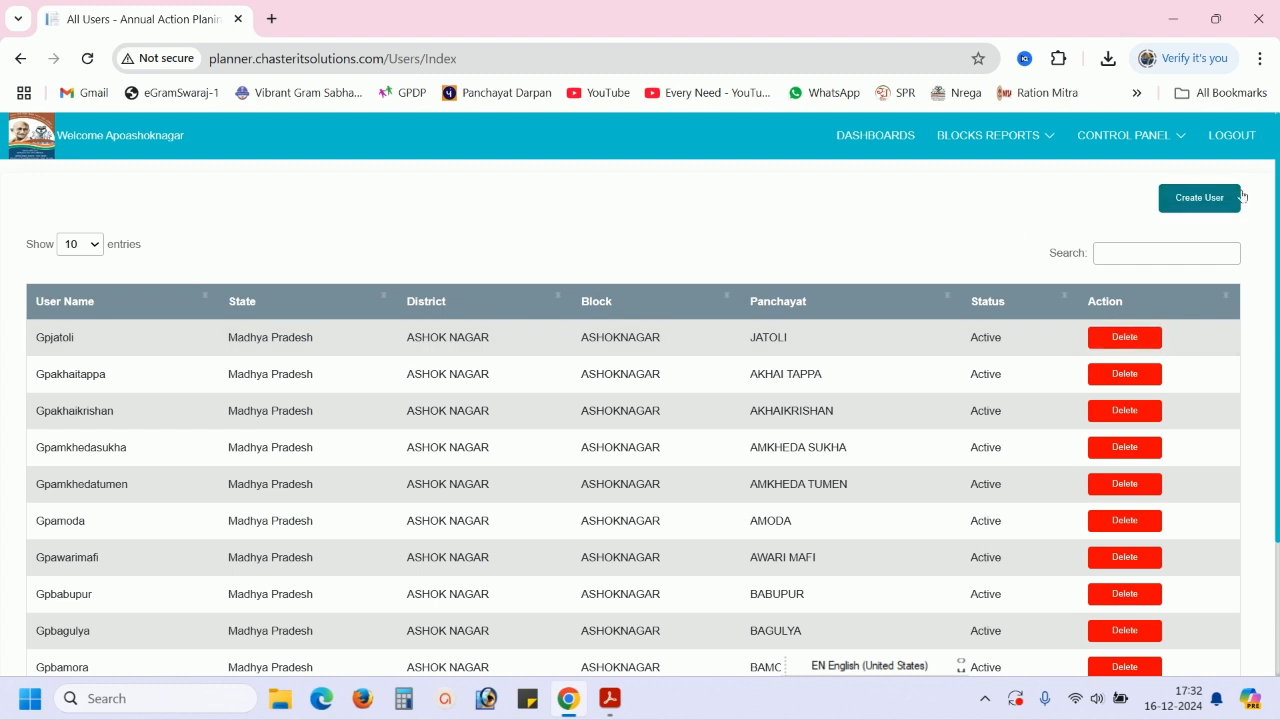
# Step: Start creating a new user for the KUDAI panchayat and go through the full name and user name fields
pyautogui.click(1208, 198)
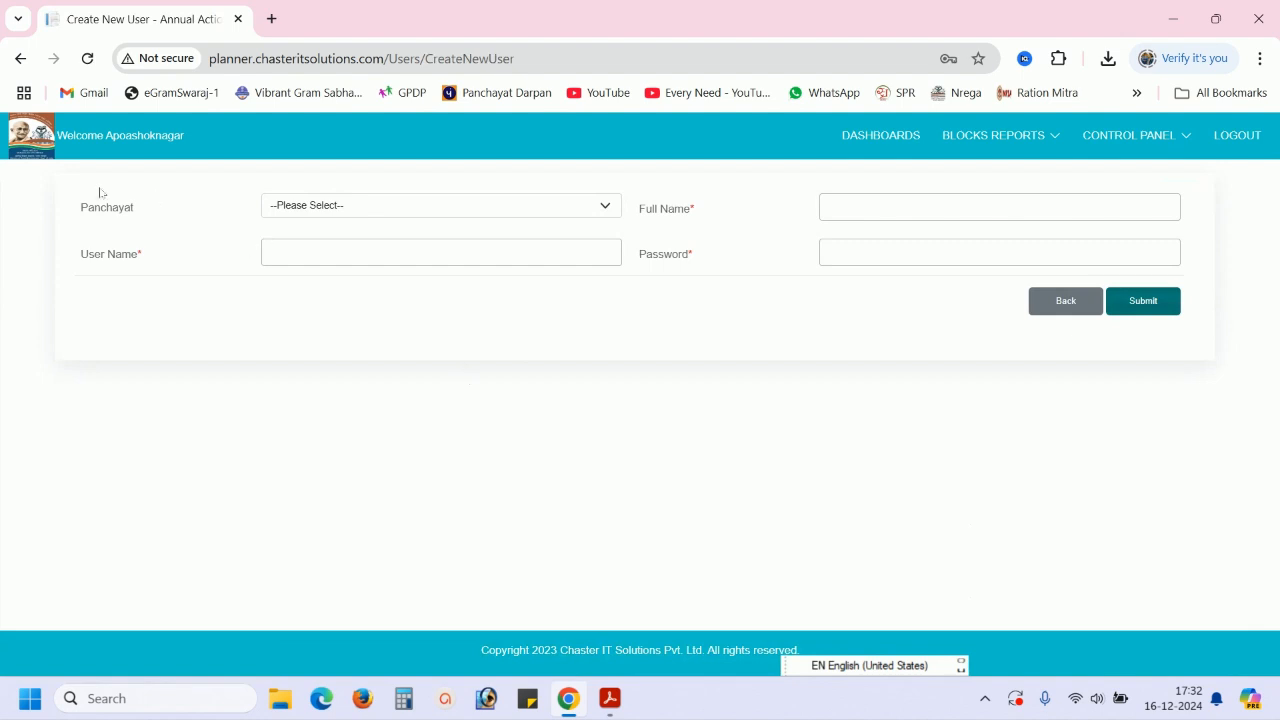
pyautogui.click(328, 207)
pyautogui.scroll(-10, 360, 277)
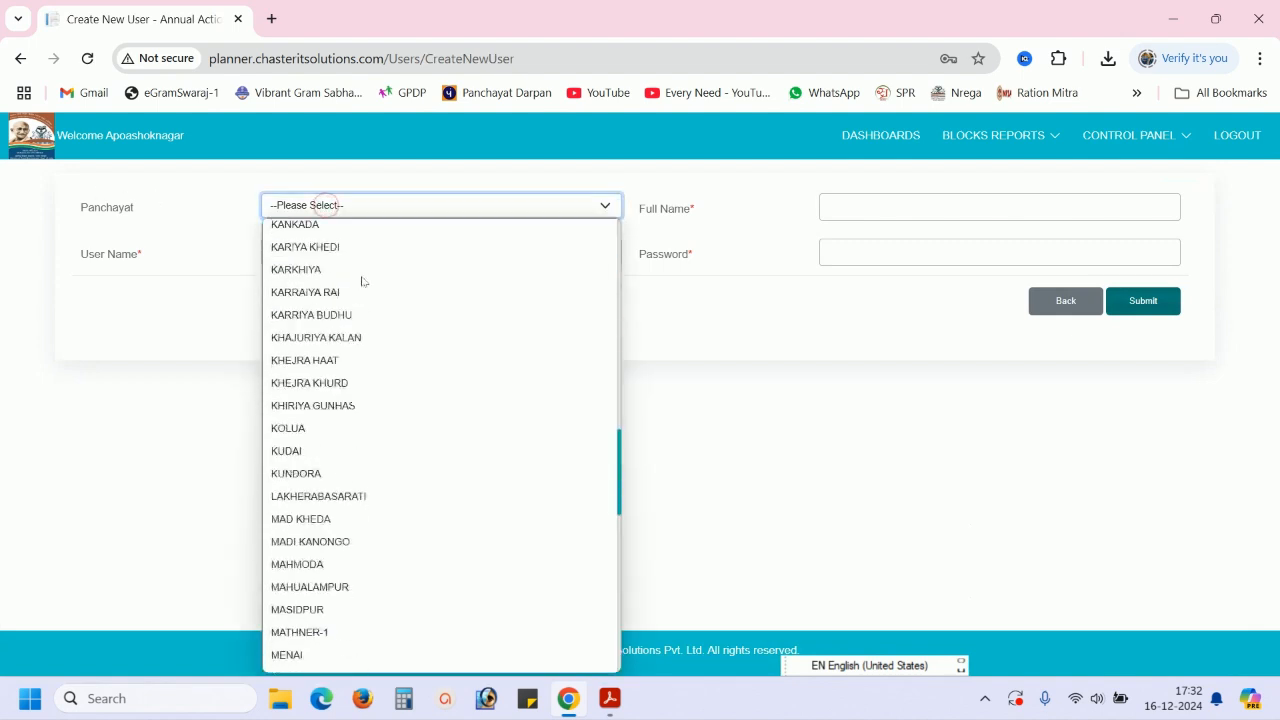
pyautogui.click(334, 455)
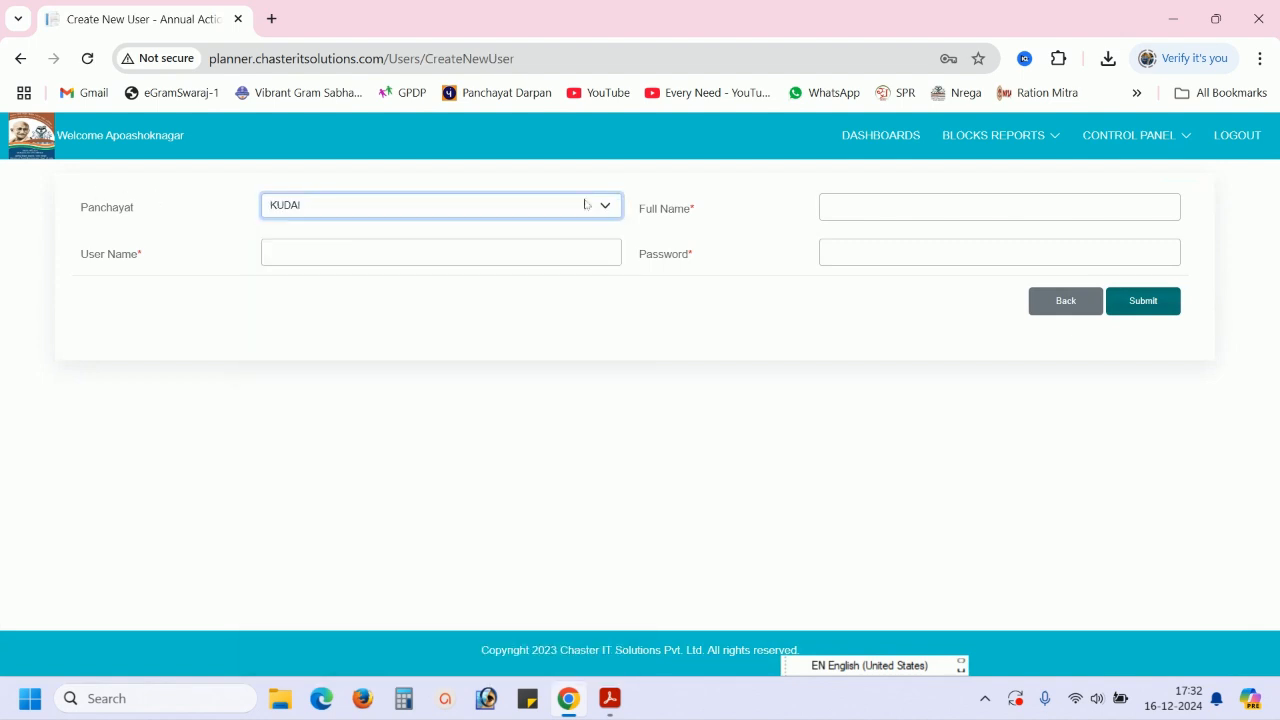
pyautogui.click(879, 212)
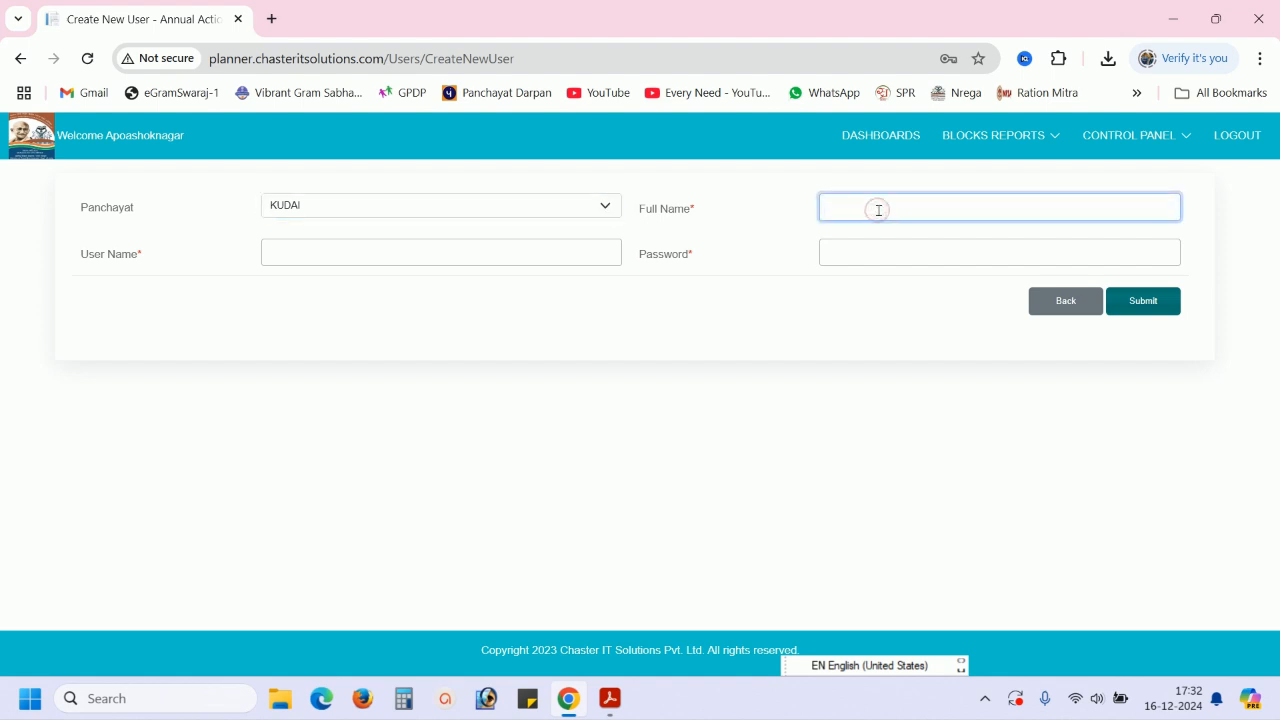
pyautogui.click(306, 250)
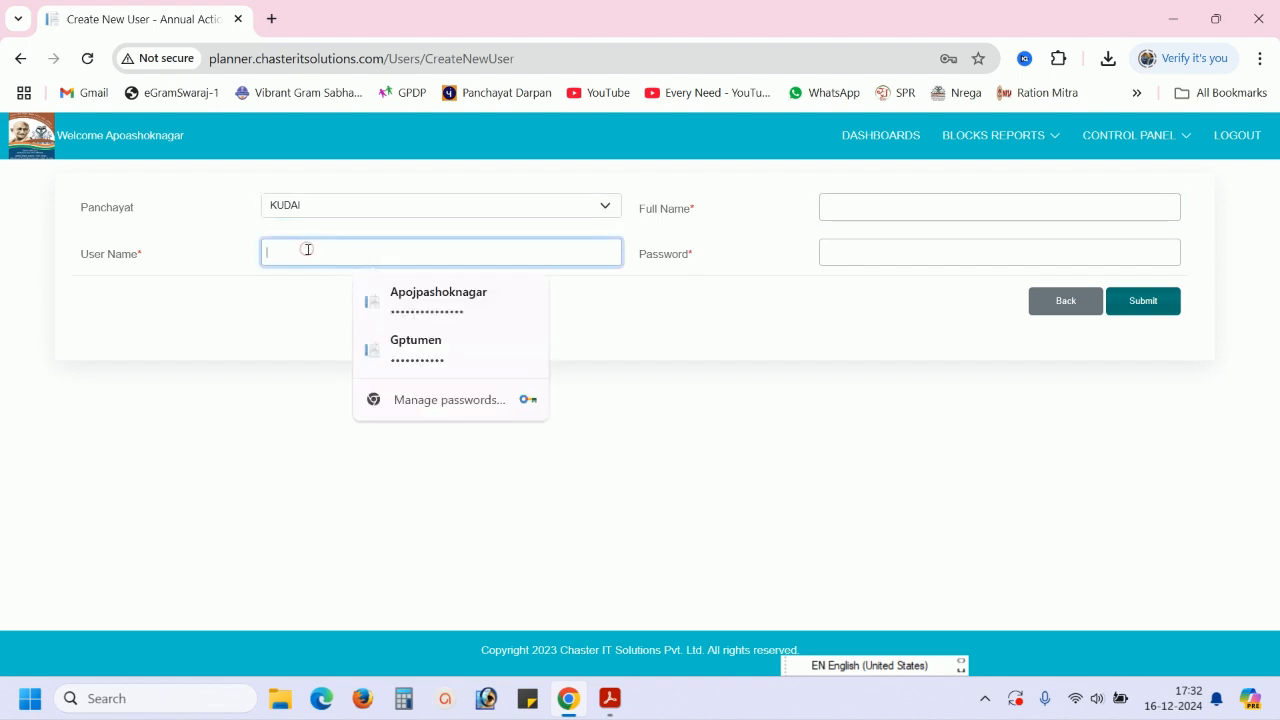
pyautogui.click(243, 340)
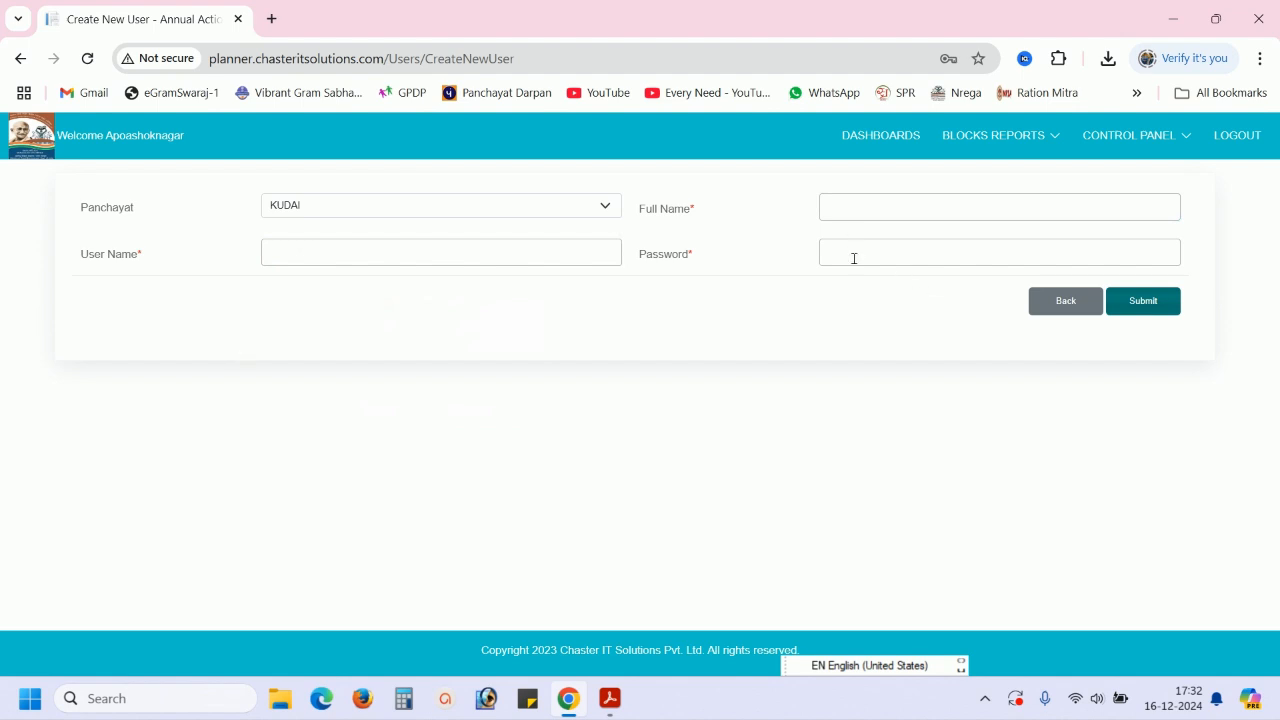